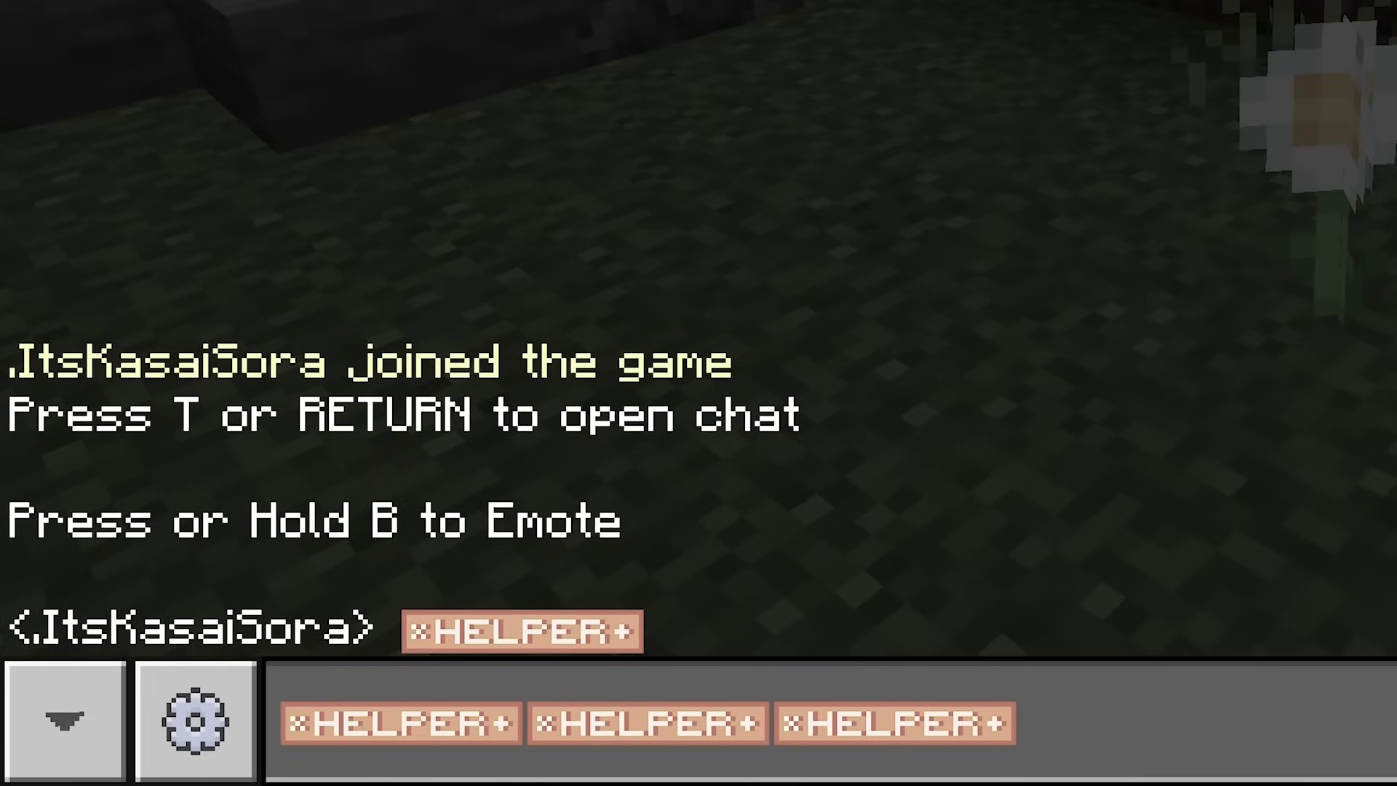
# Send the Minecraft chat message made of the long row of HELPER badge characters.
pyautogui.press('Return')
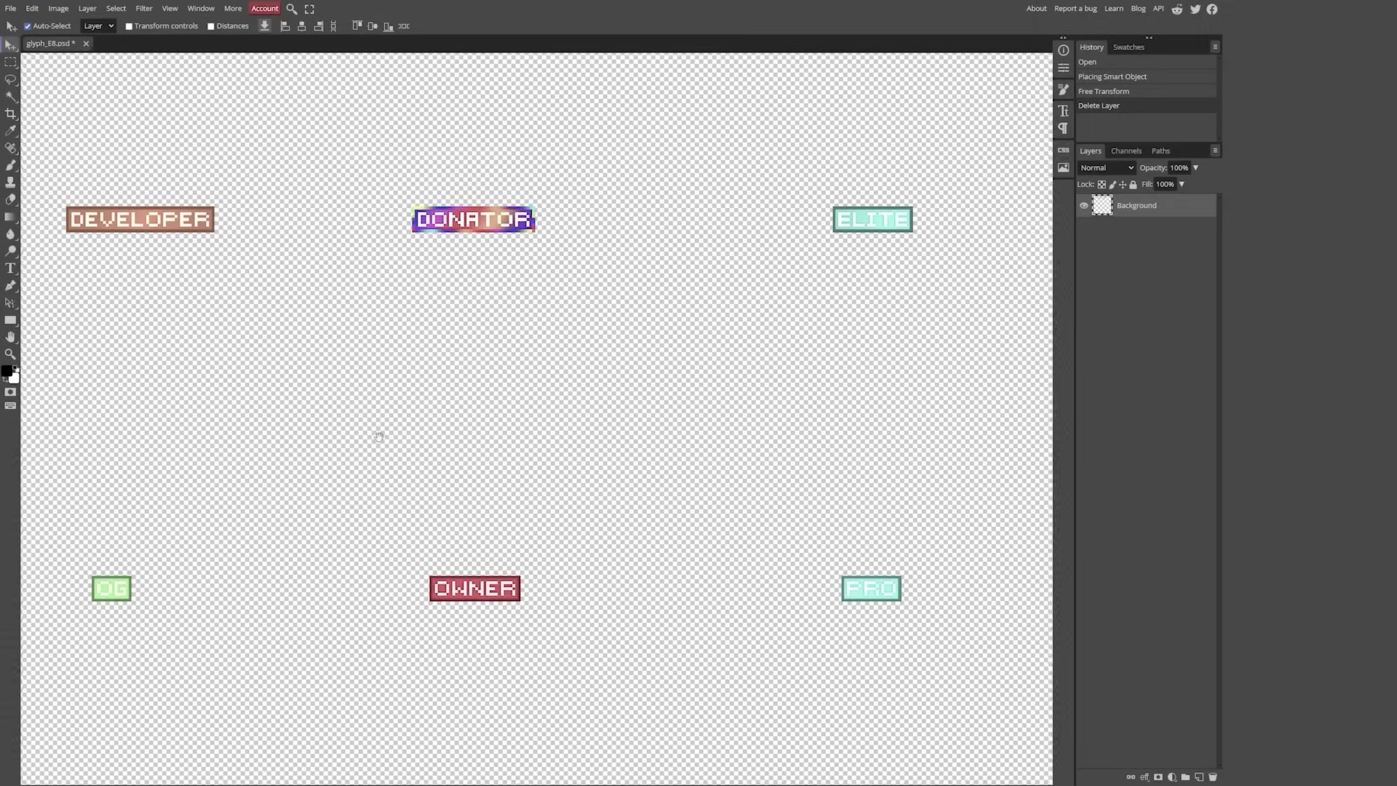
# Scroll across the glyph_E8 sheet to view badges like EVENT STAFF, RED and TIKTOK.
pyautogui.hscroll(10, 377, 434)
pyautogui.hscroll(15, 539, 438)
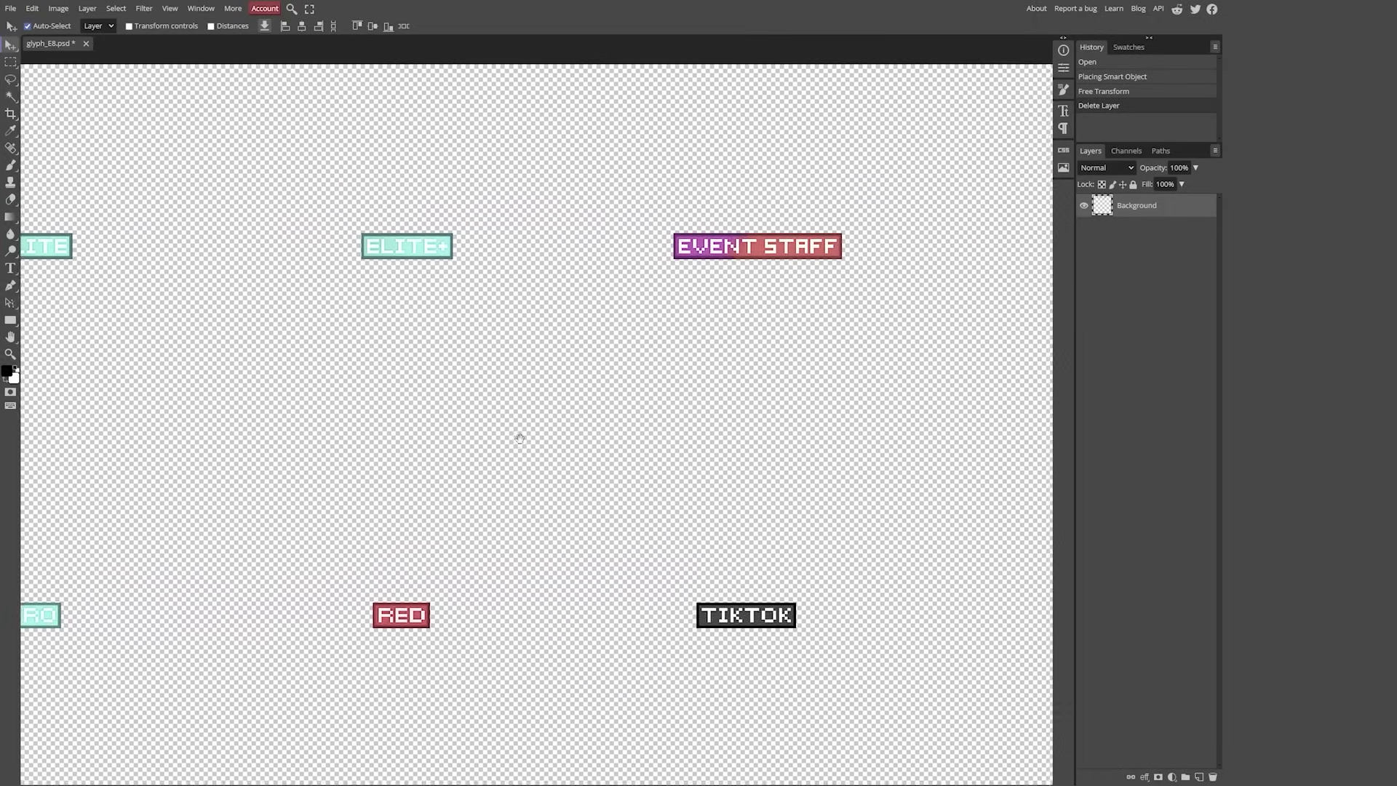
pyautogui.scroll(-4, 621, 464)
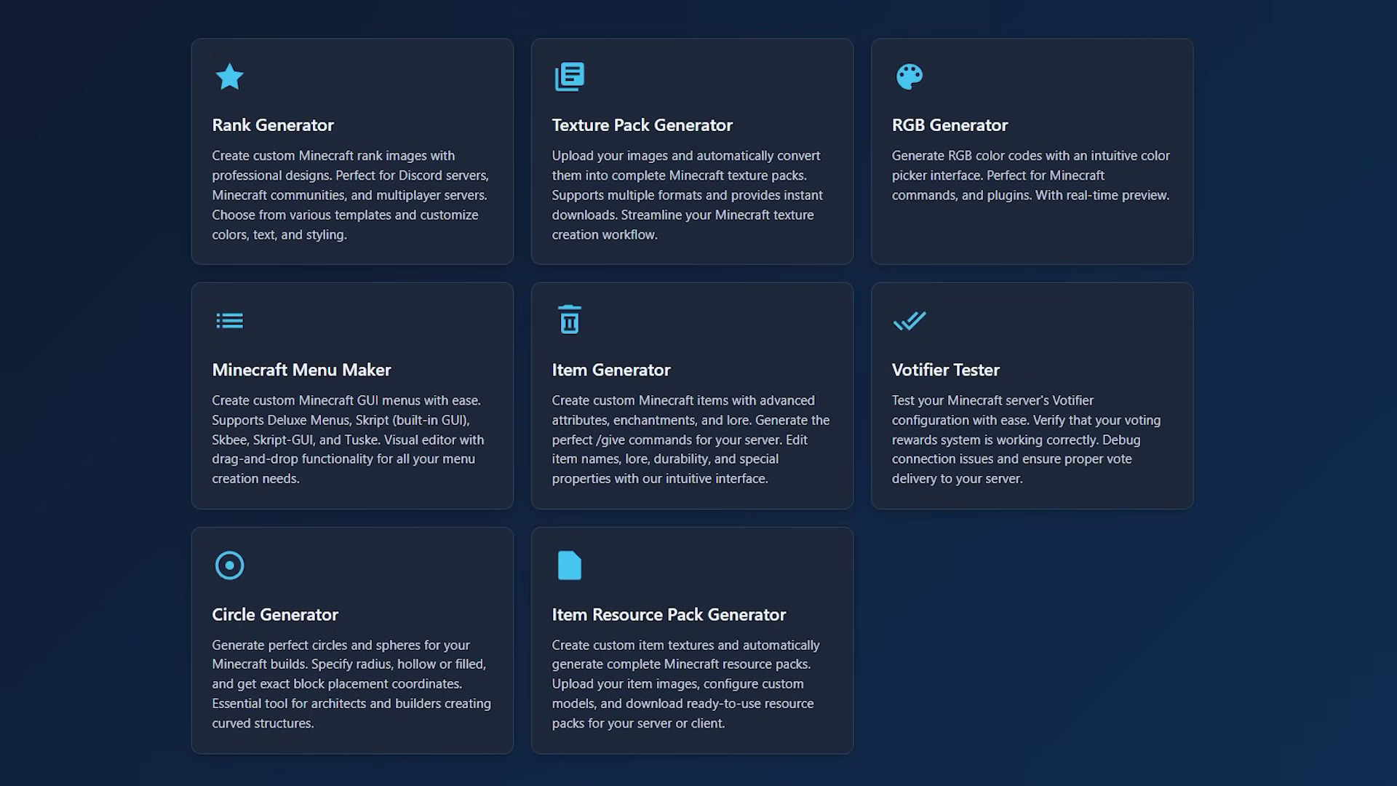
# Open the Rank Generator and change the rank text from PARTNER to 'Subscribe'.
pyautogui.click(427, 102)
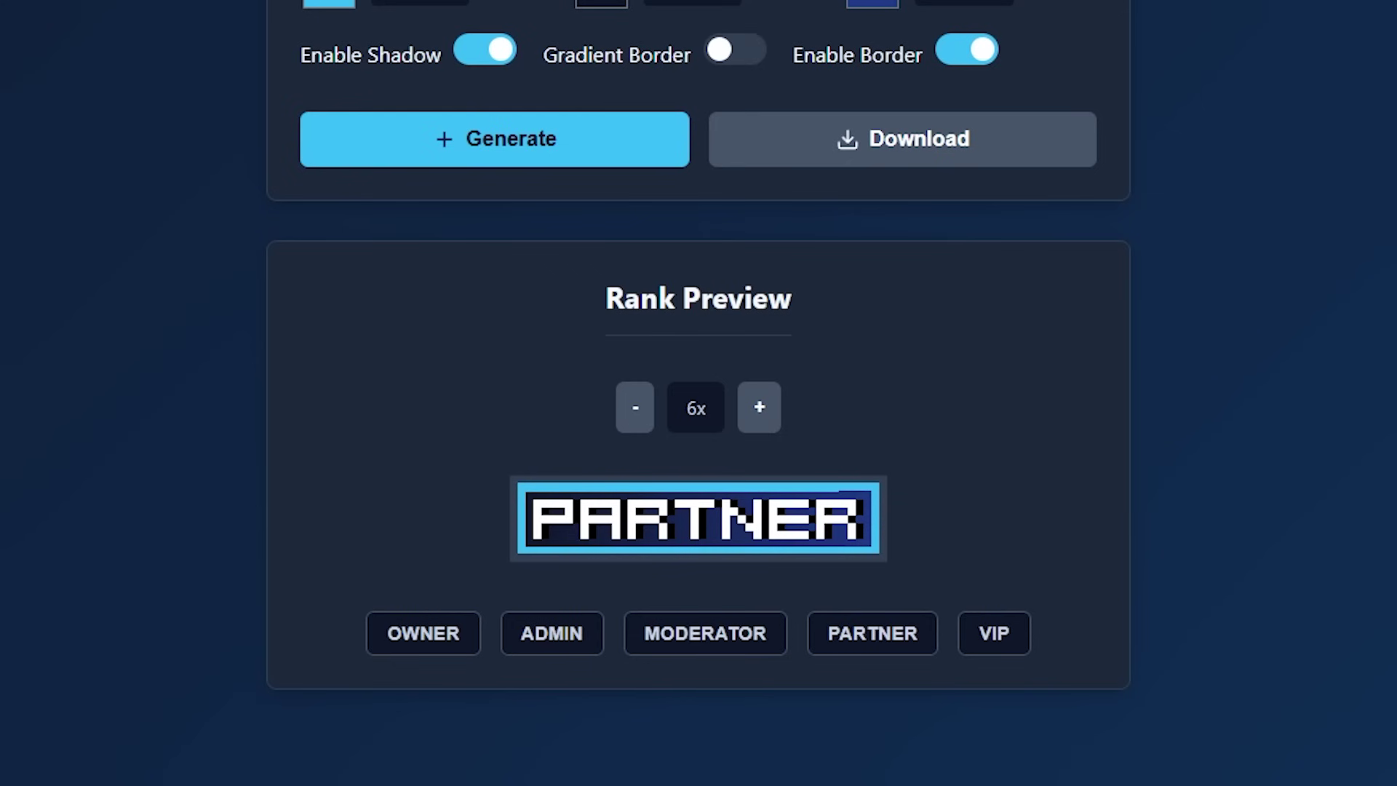
pyautogui.write('Subscribe')
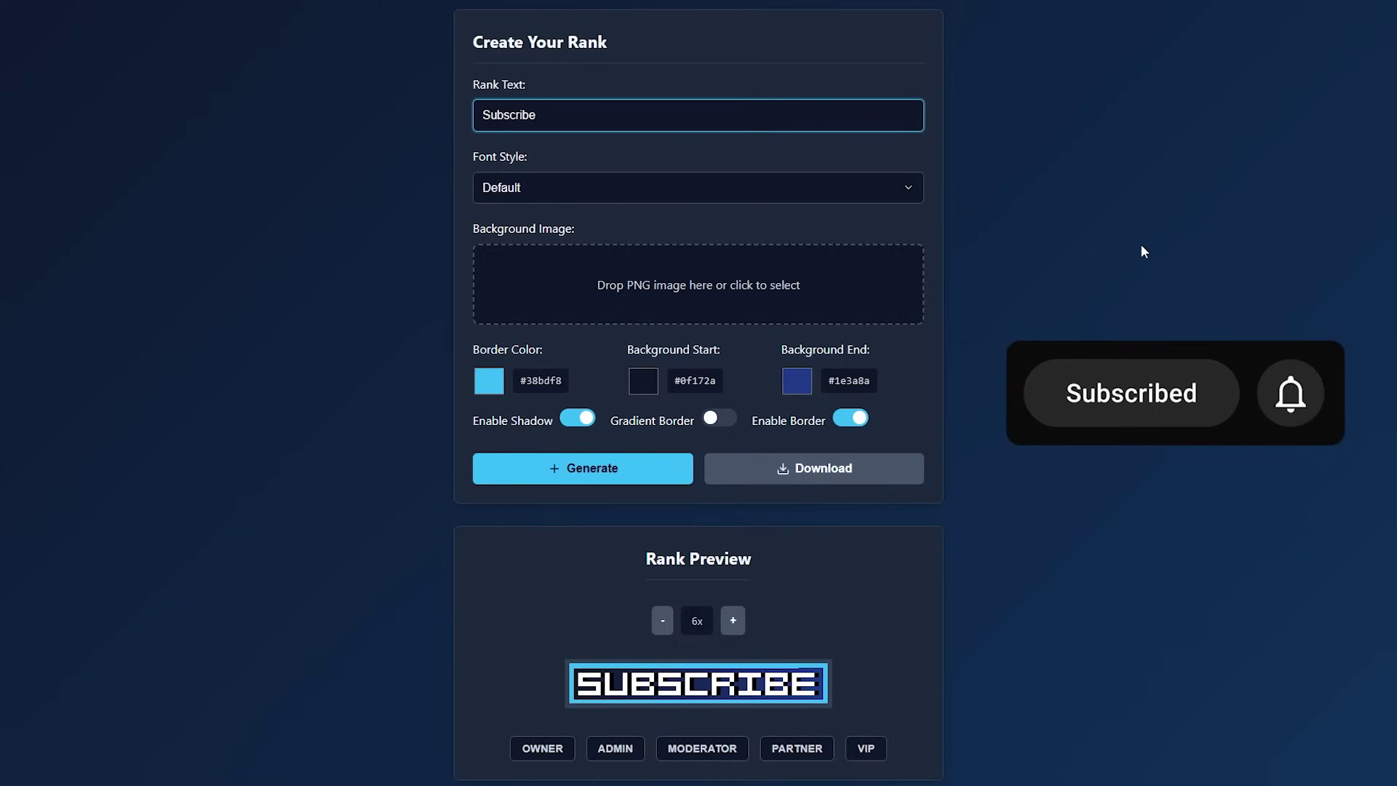
# Change the SUBSCRIBE badge's font style to Rounded.
pyautogui.moveTo(575, 116); pyautogui.dragTo(230, 109)
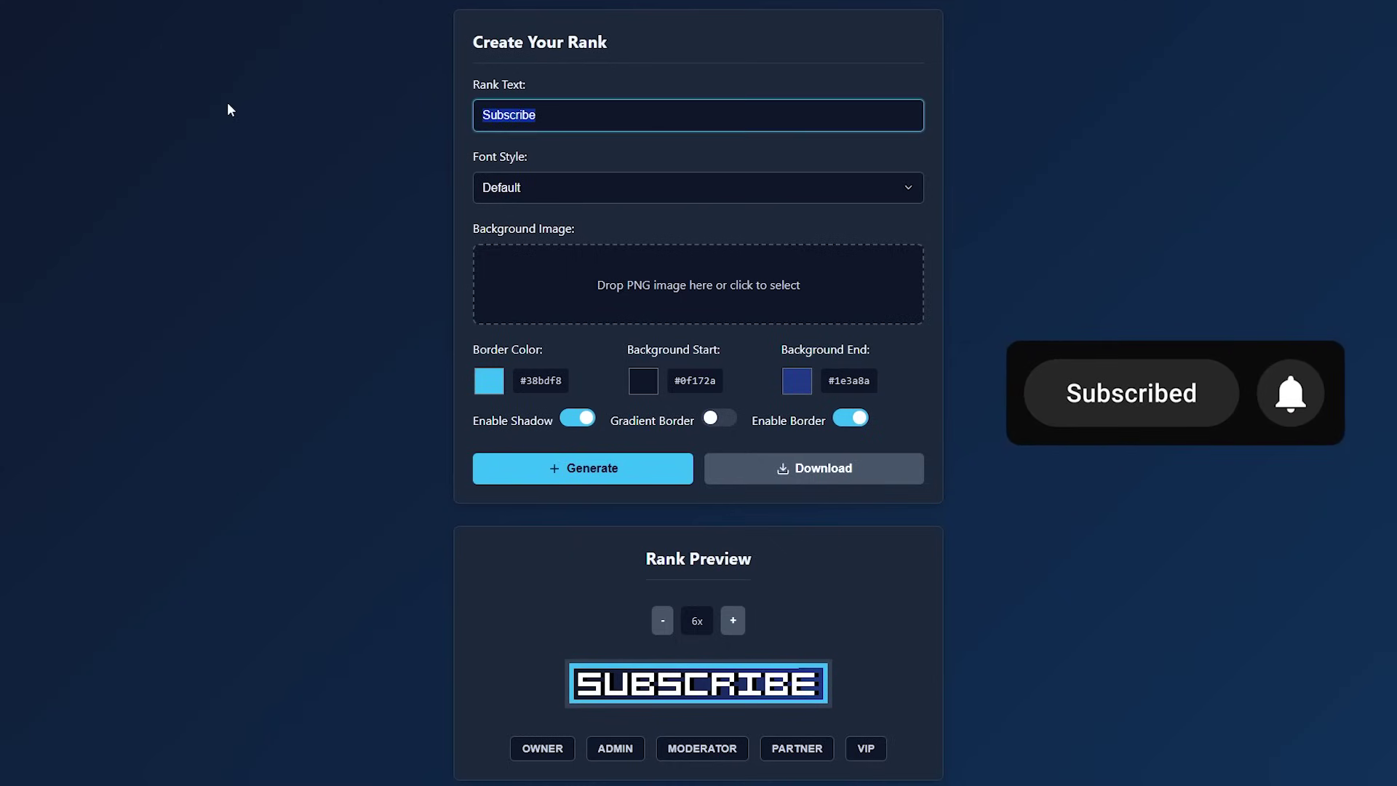
pyautogui.click(652, 114)
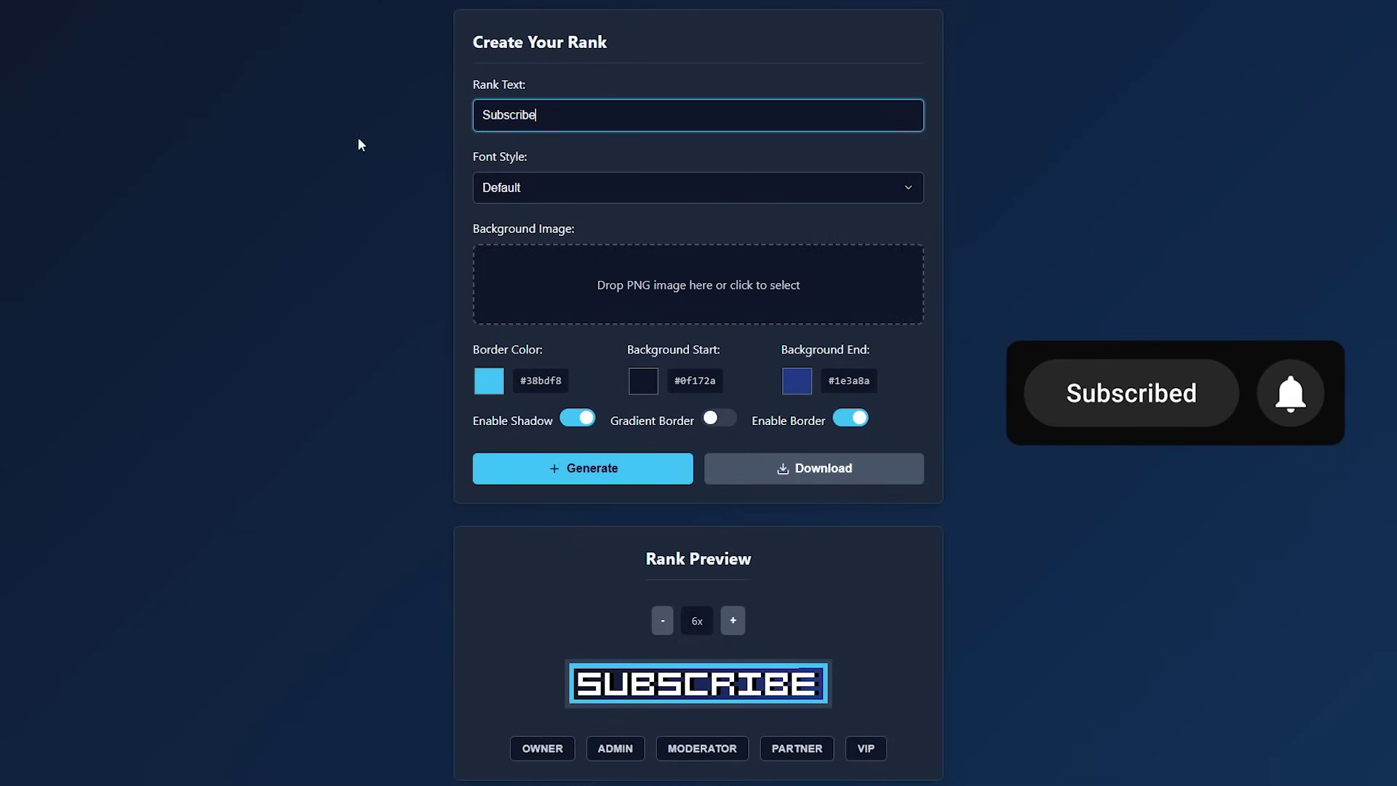
pyautogui.click(530, 187)
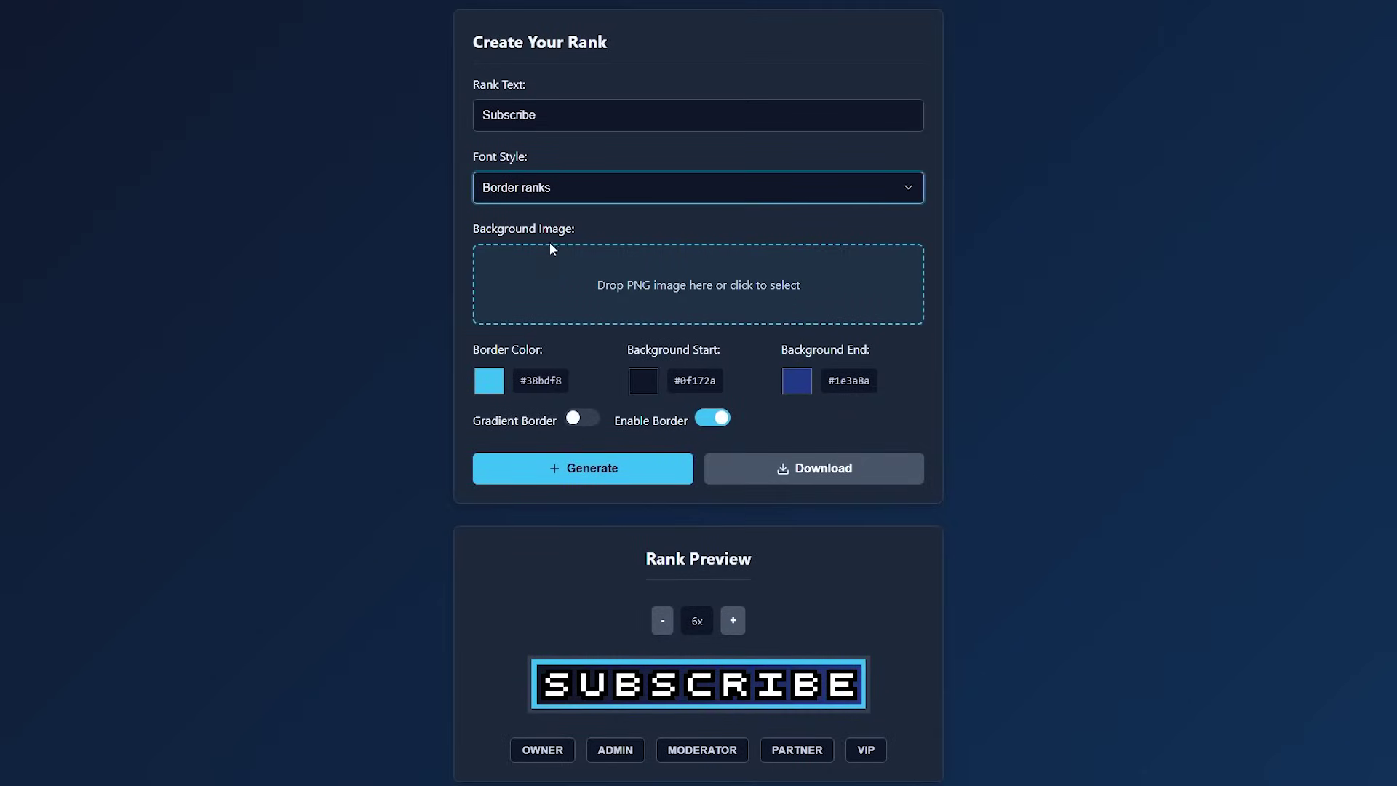
pyautogui.press('Down')
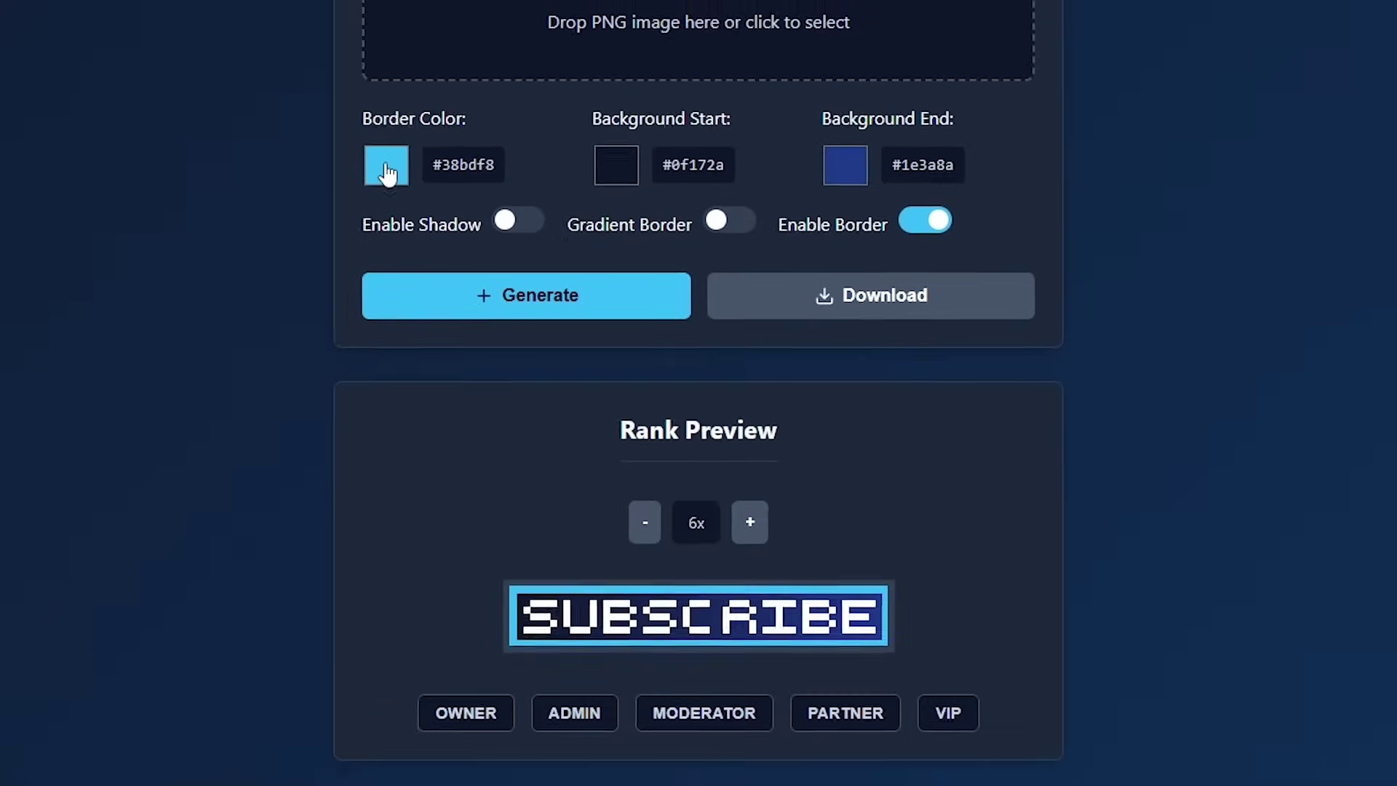
# Set the SUBSCRIBE badge's border colour to purple #8000ff.
pyautogui.click(282, 512)
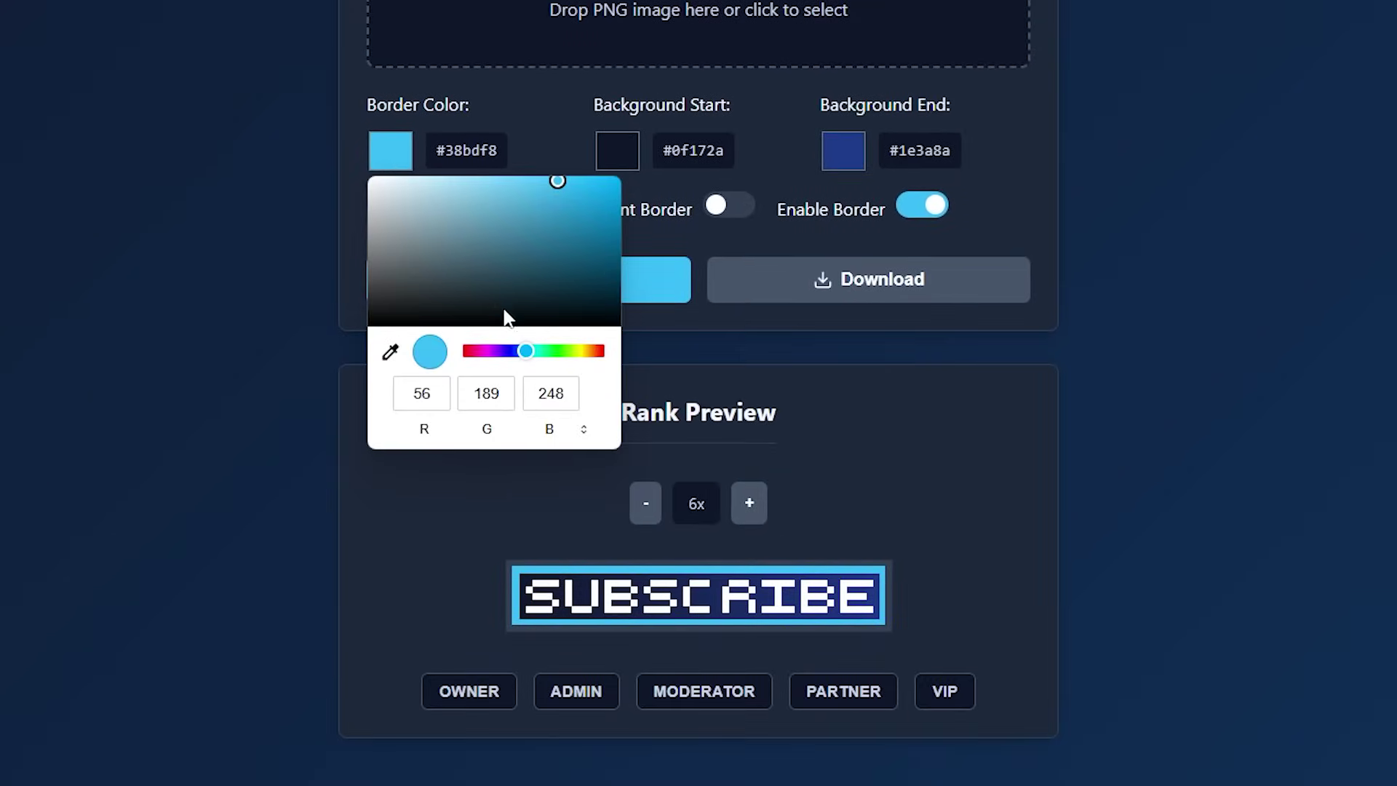
pyautogui.moveTo(524, 350); pyautogui.dragTo(490, 351)
pyautogui.moveTo(578, 218); pyautogui.dragTo(626, 173)
pyautogui.moveTo(502, 351); pyautogui.dragTo(509, 353)
pyautogui.moveTo(617, 179); pyautogui.dragTo(655, 172)
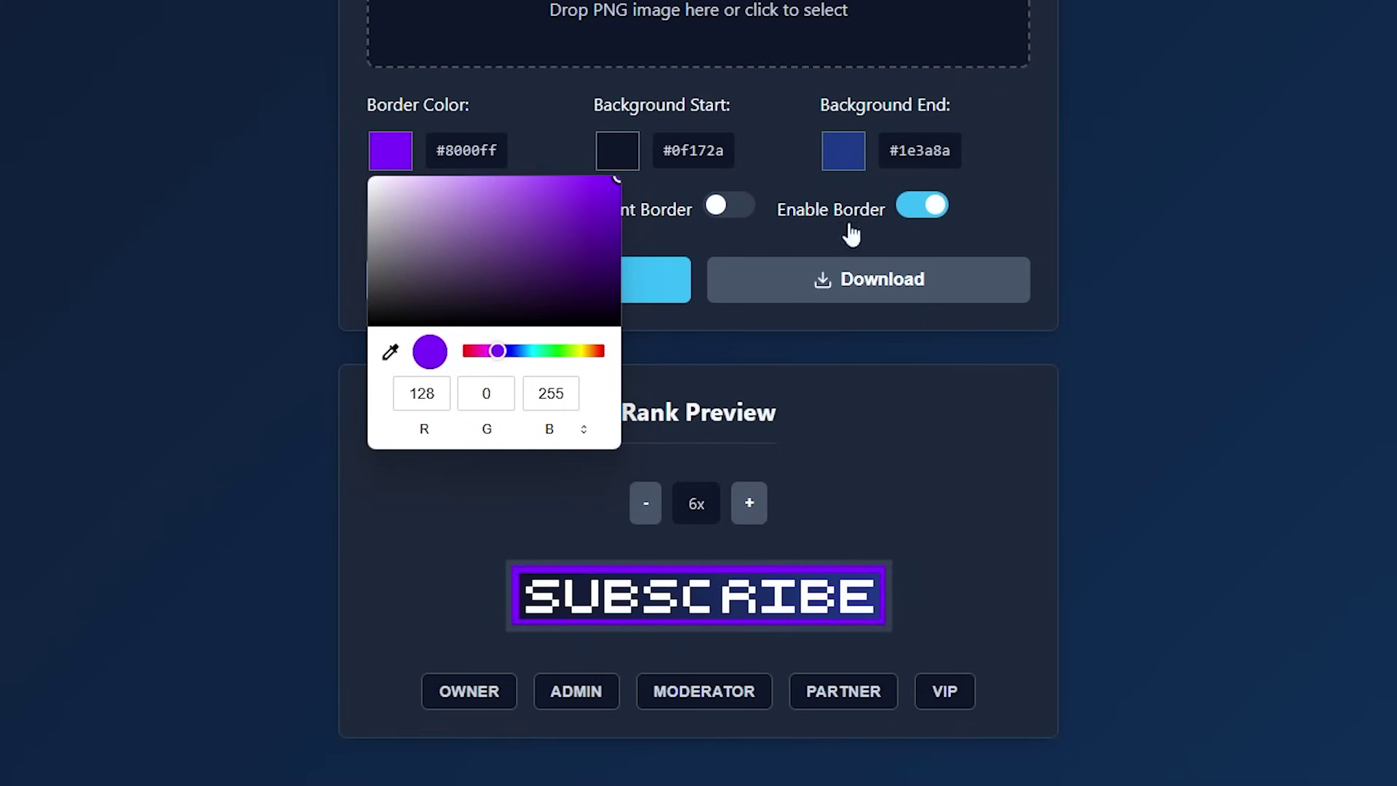
pyautogui.click(1136, 187)
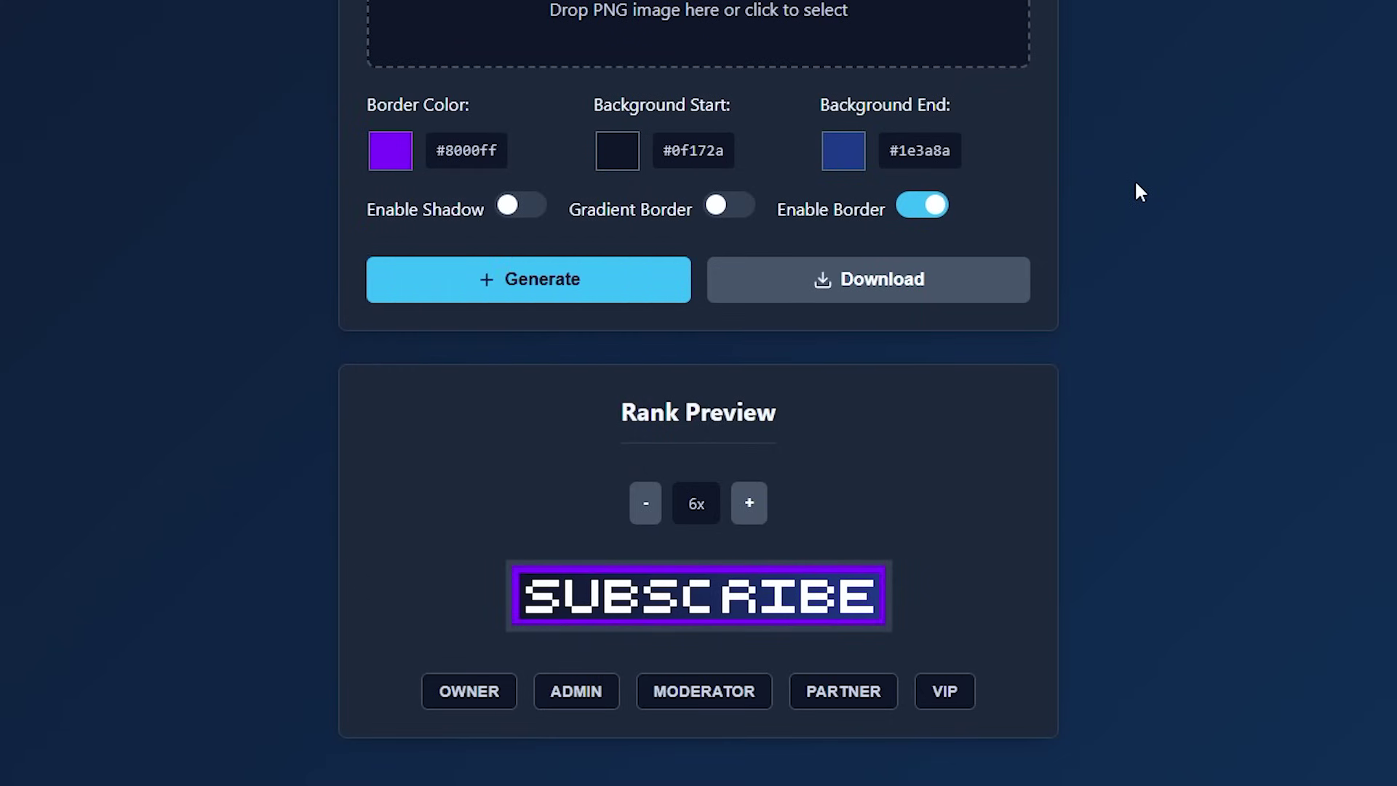
# Set the background start colour to green #3fa659.
pyautogui.click(627, 149)
pyautogui.moveTo(742, 232); pyautogui.dragTo(771, 281)
pyautogui.moveTo(743, 351); pyautogui.dragTo(777, 350)
pyautogui.click(770, 228)
pyautogui.click(1098, 207)
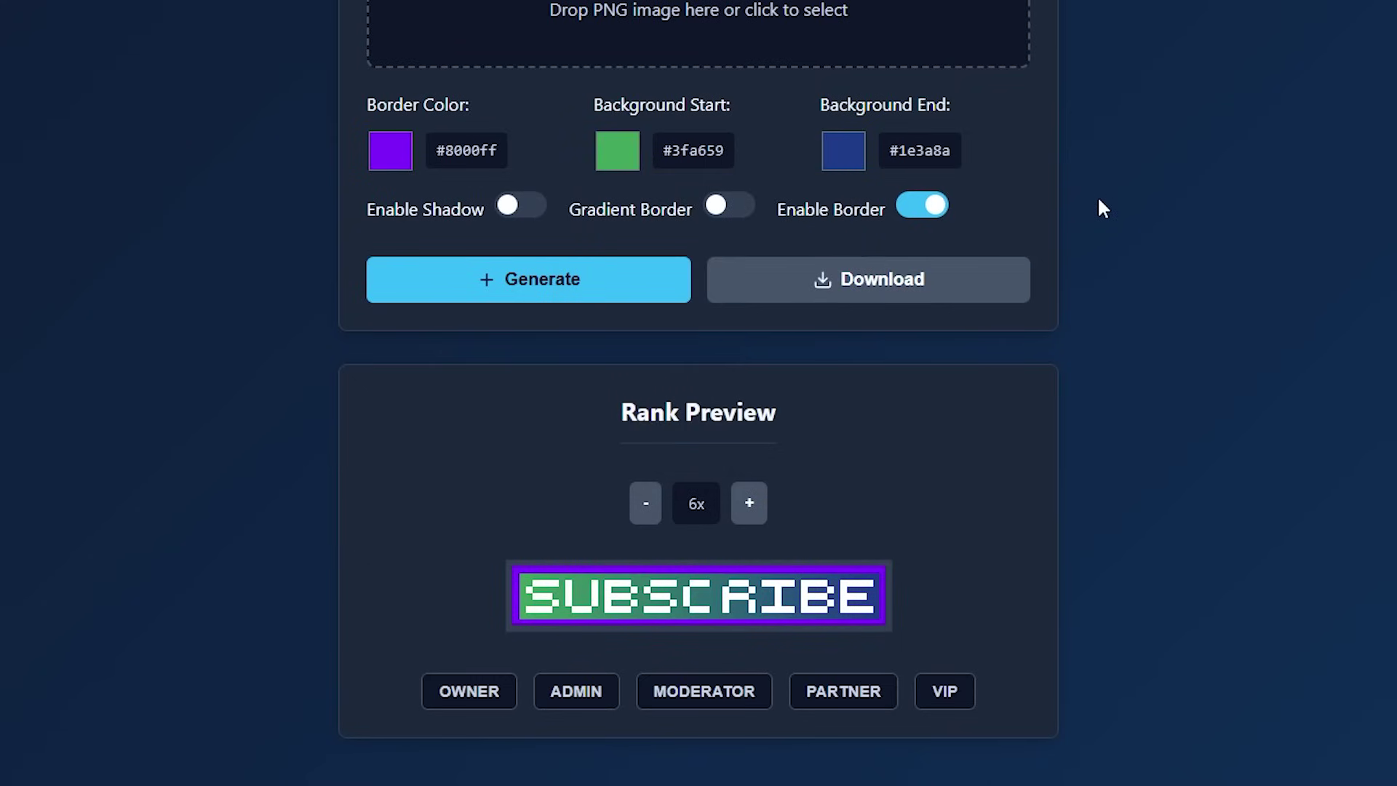
# Paste #3fa659 as the background end hex value, leaving text shadow off.
pyautogui.click(843, 151)
pyautogui.click(982, 428)
pyautogui.click(979, 428)
pyautogui.tripleClick(976, 399)
pyautogui.write('#3fa659')
pyautogui.click(1168, 248)
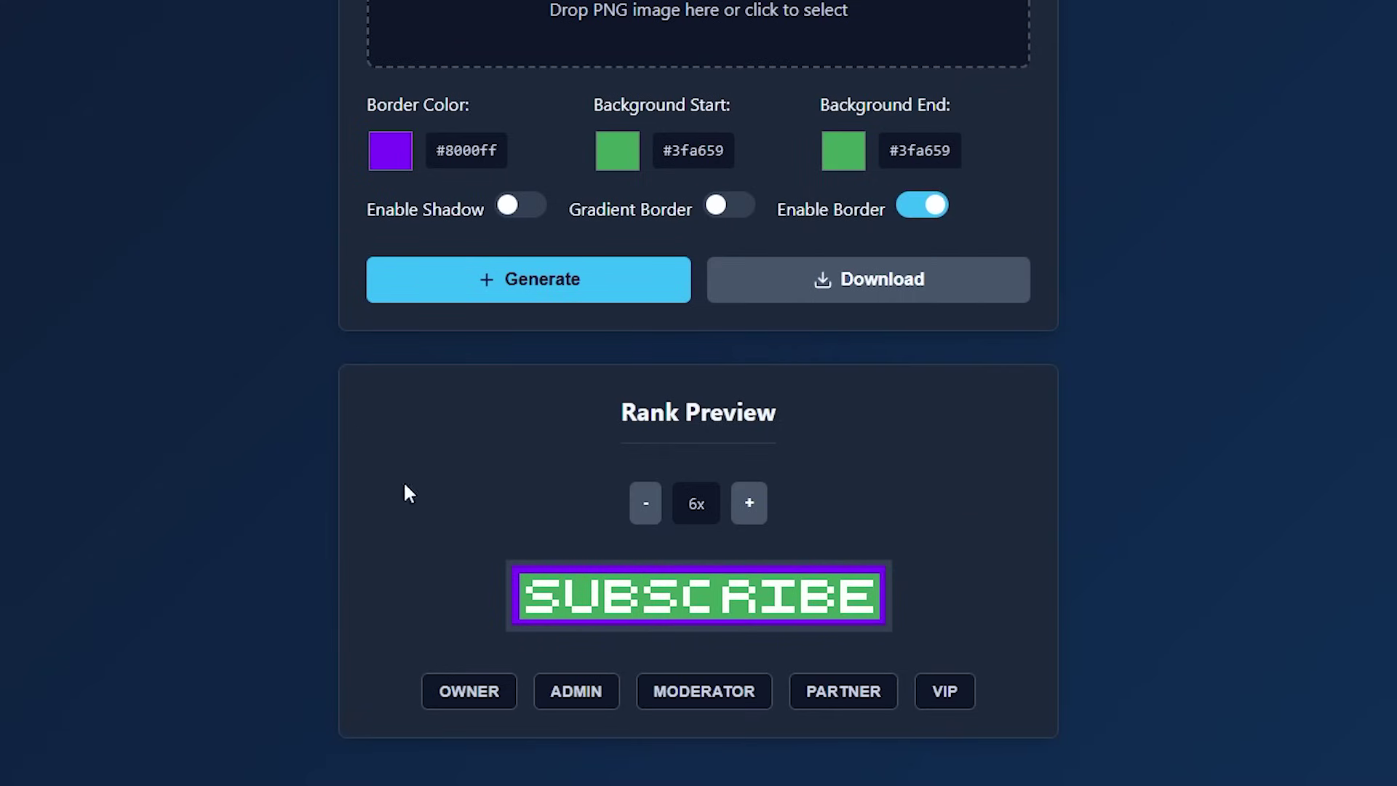
pyautogui.click(507, 211)
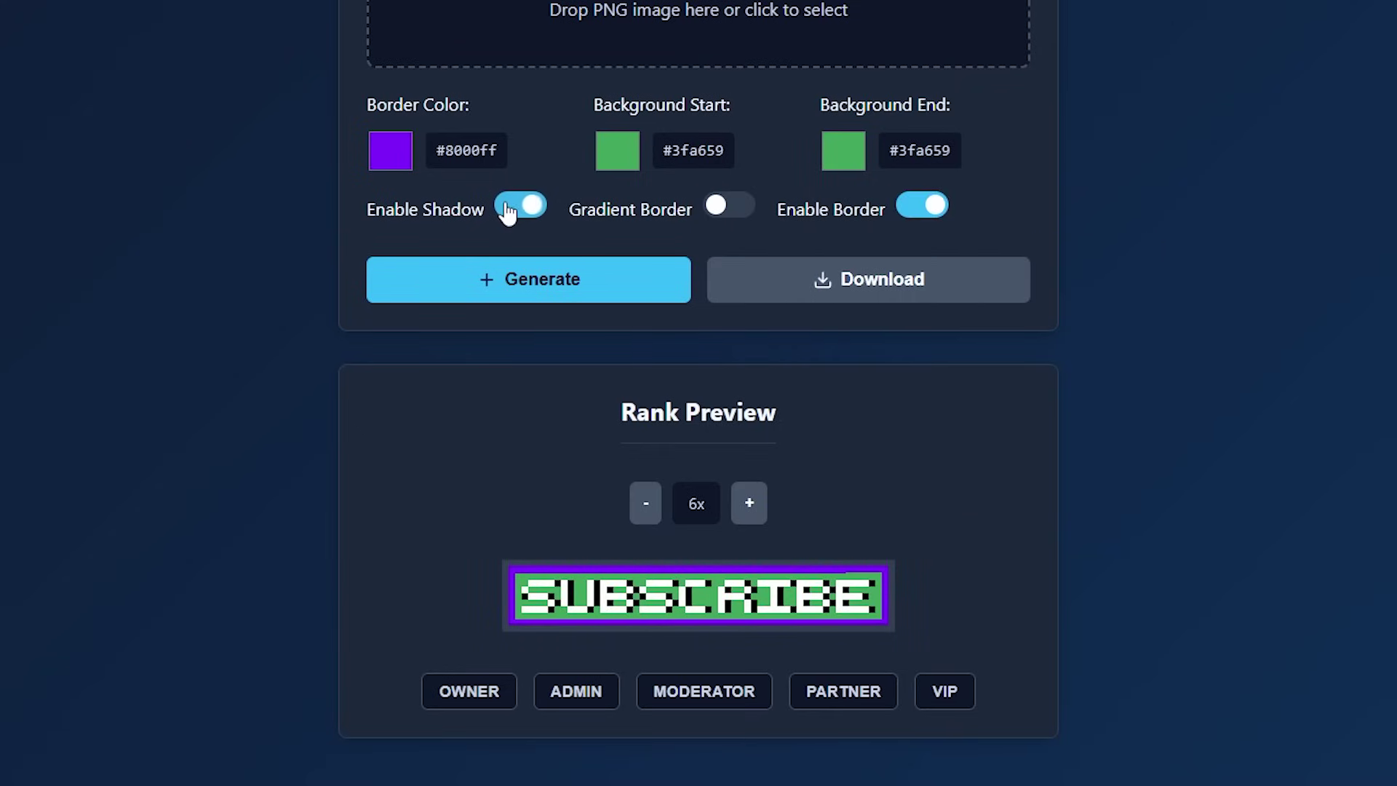
pyautogui.click(507, 211)
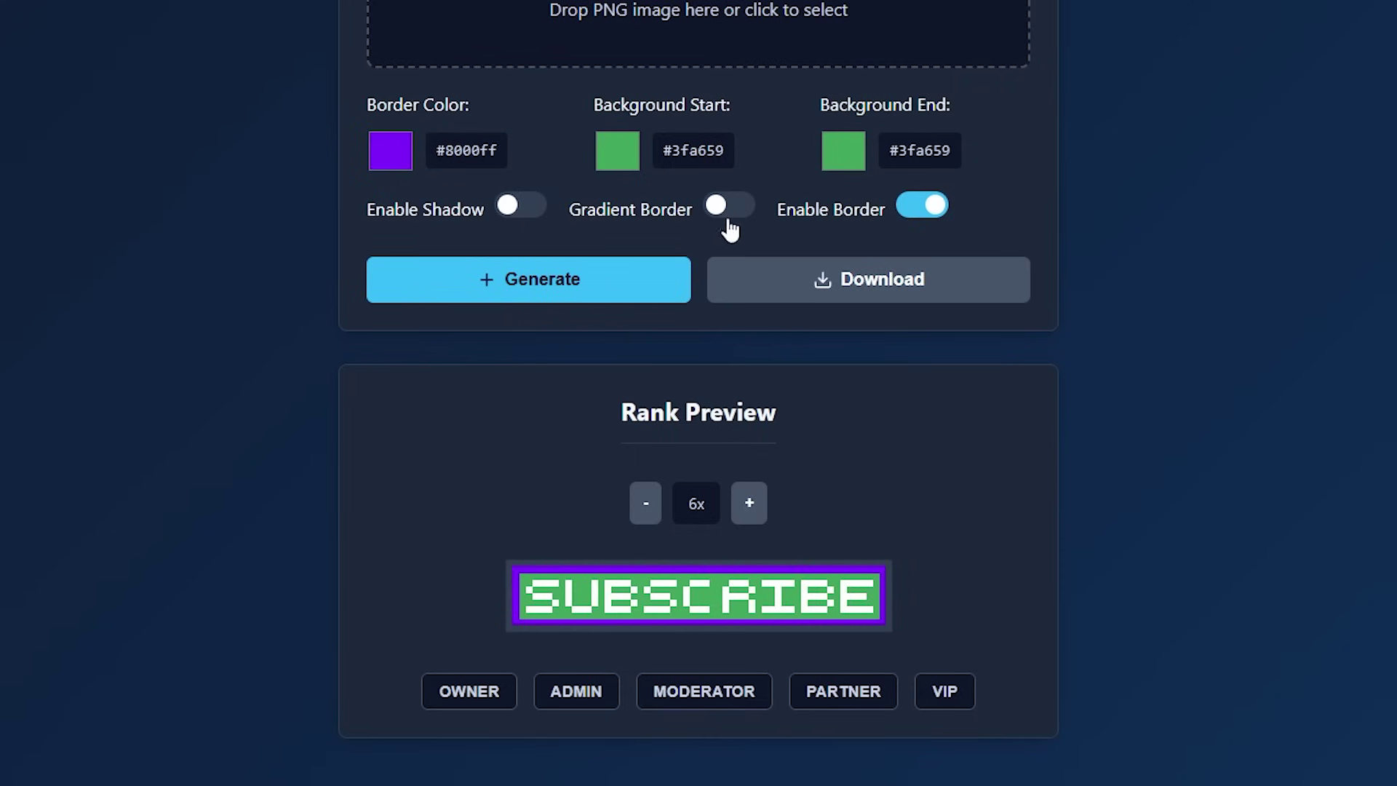
# Turn on Gradient Border and set the border end colour to green #82c341.
pyautogui.click(728, 207)
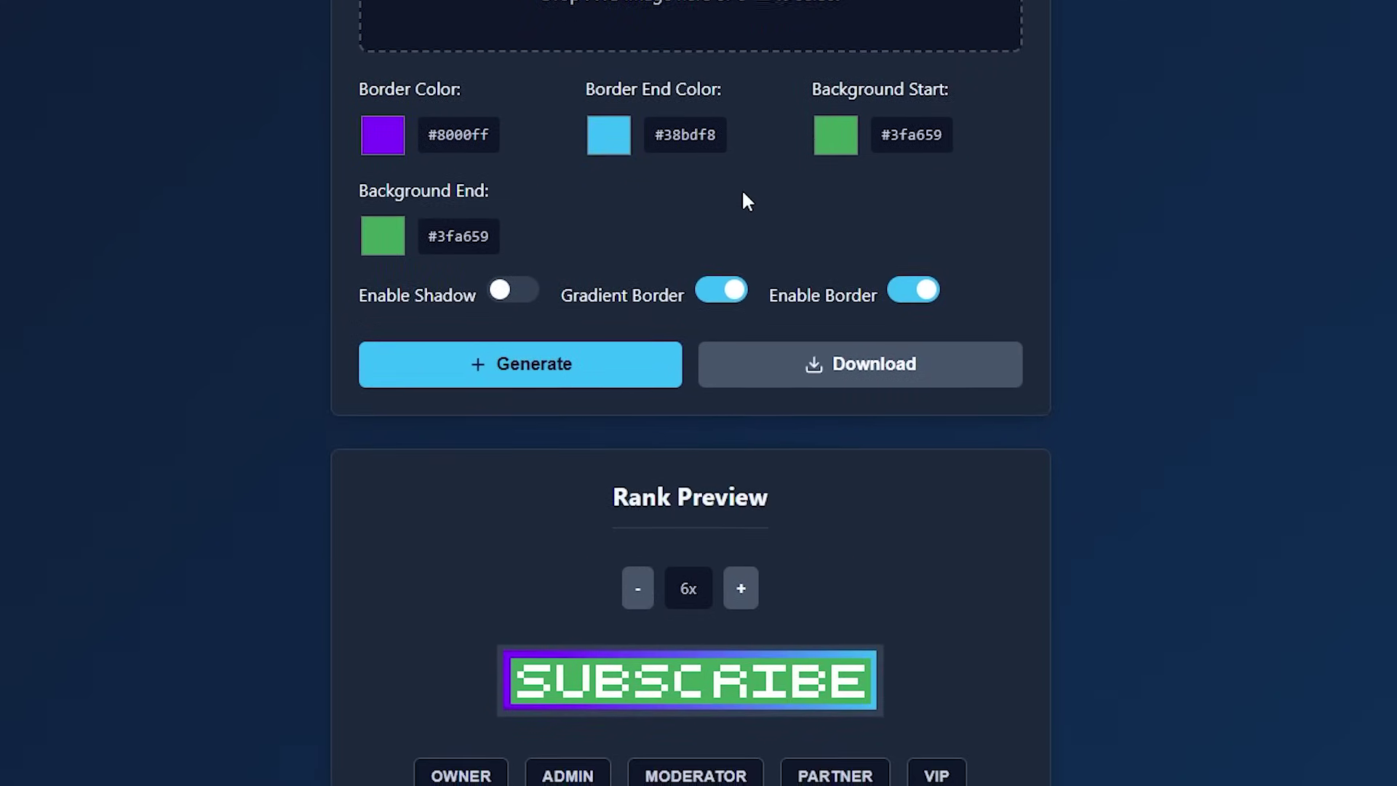
pyautogui.scroll(-1, 742, 200)
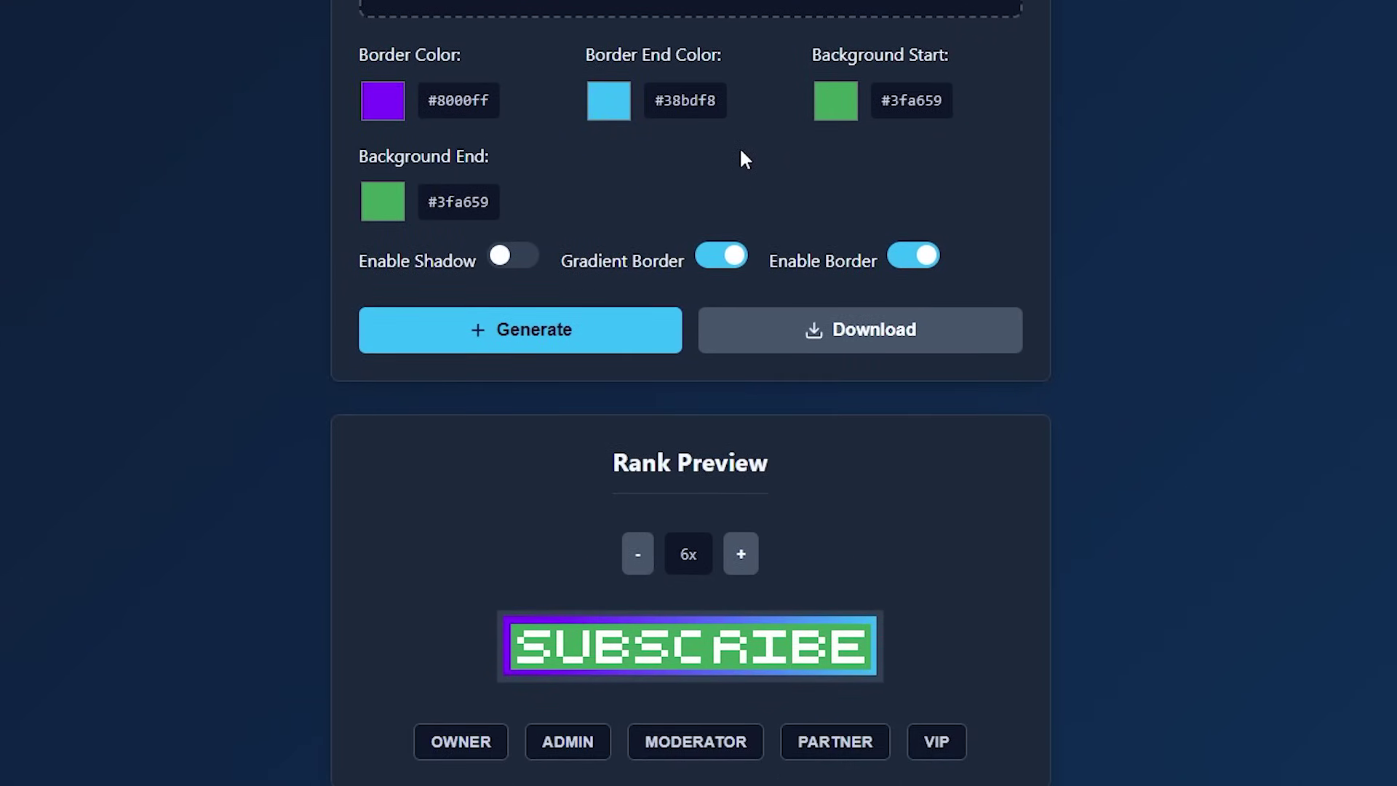
pyautogui.click(623, 113)
pyautogui.moveTo(735, 300); pyautogui.dragTo(783, 301)
pyautogui.moveTo(771, 178)
pyautogui.mouseDown()
pyautogui.moveTo(757, 150)
pyautogui.moveTo(753, 163)
pyautogui.mouseUp()
pyautogui.click(1024, 247)
# Make both background start and end colours pure red #ff0000.
pyautogui.click(839, 105)
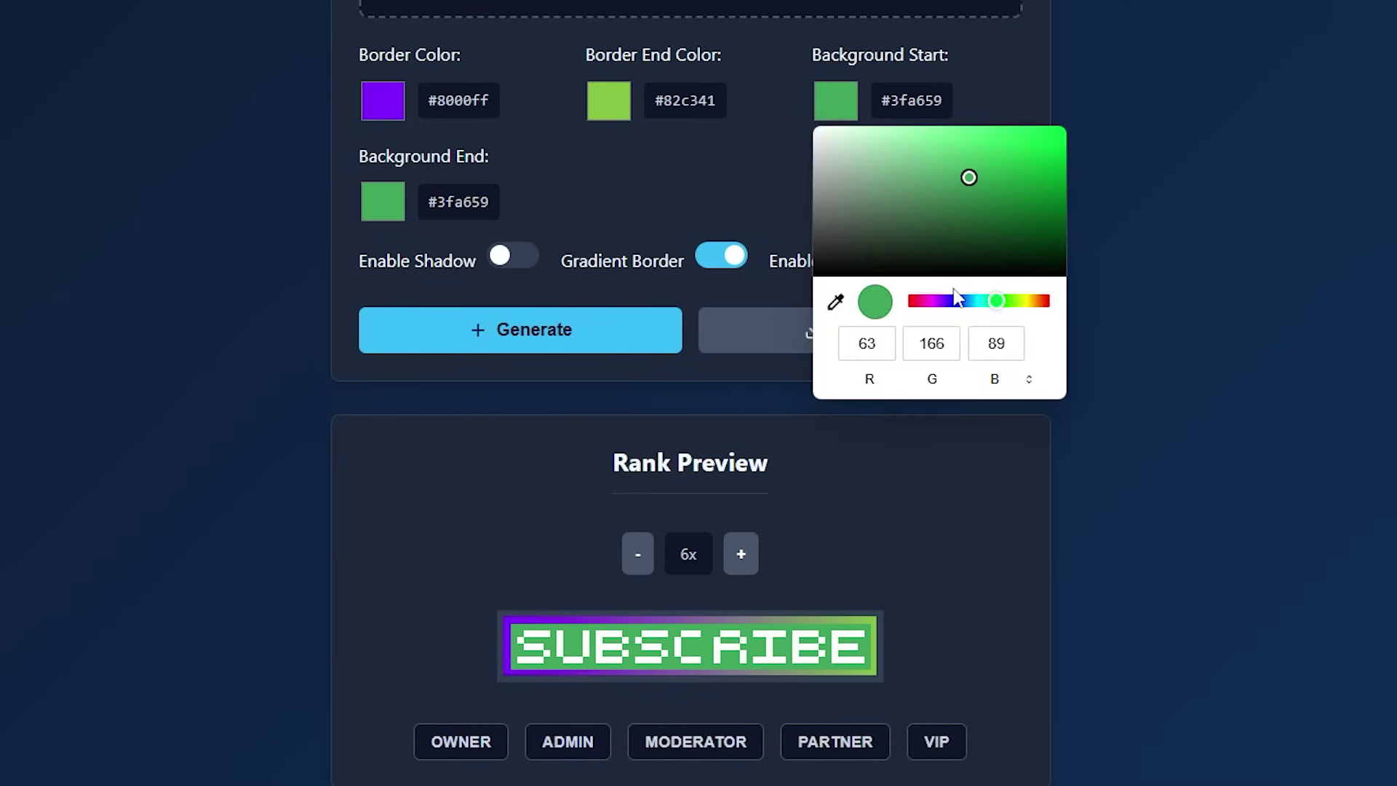
pyautogui.moveTo(999, 301); pyautogui.dragTo(909, 301)
pyautogui.moveTo(967, 178); pyautogui.dragTo(1062, 129)
pyautogui.click(397, 202)
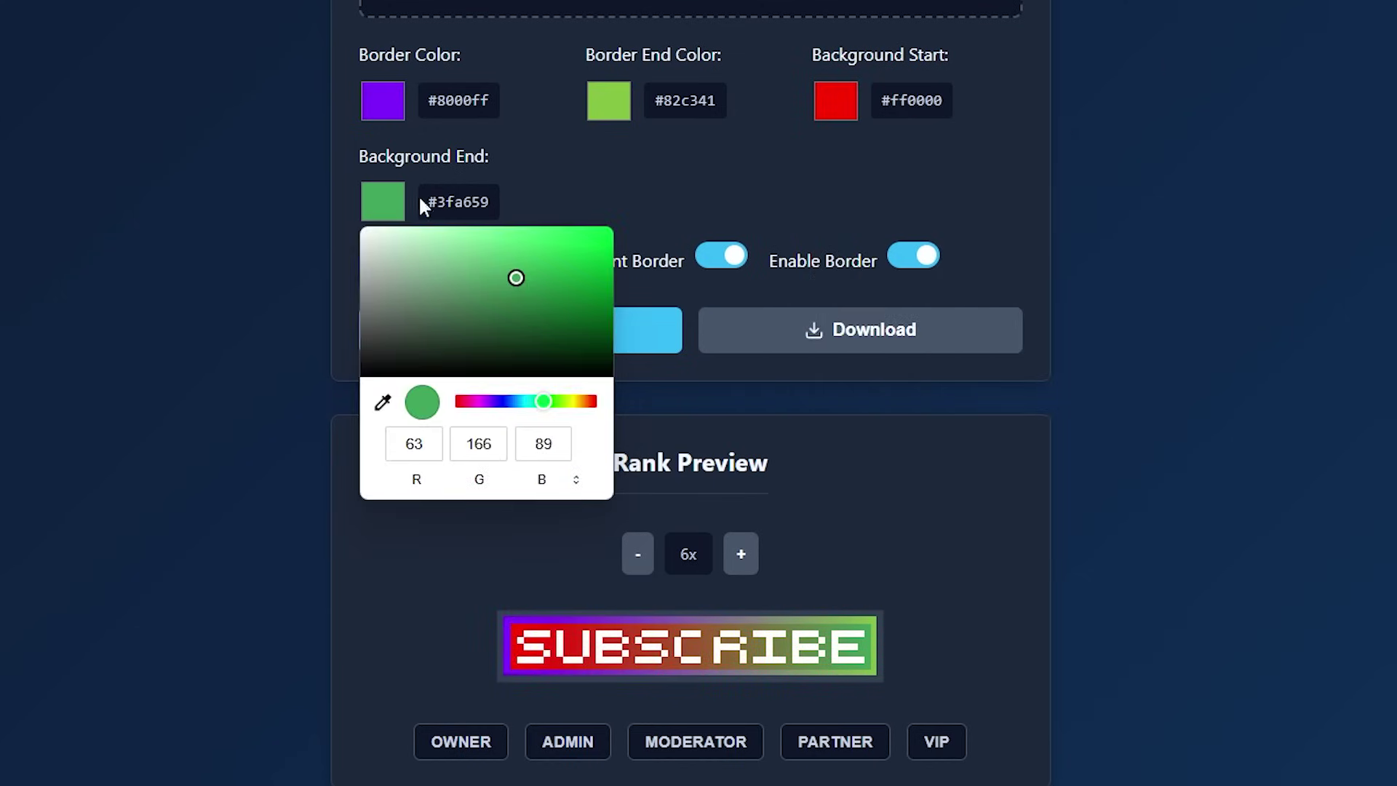
pyautogui.click(1113, 181)
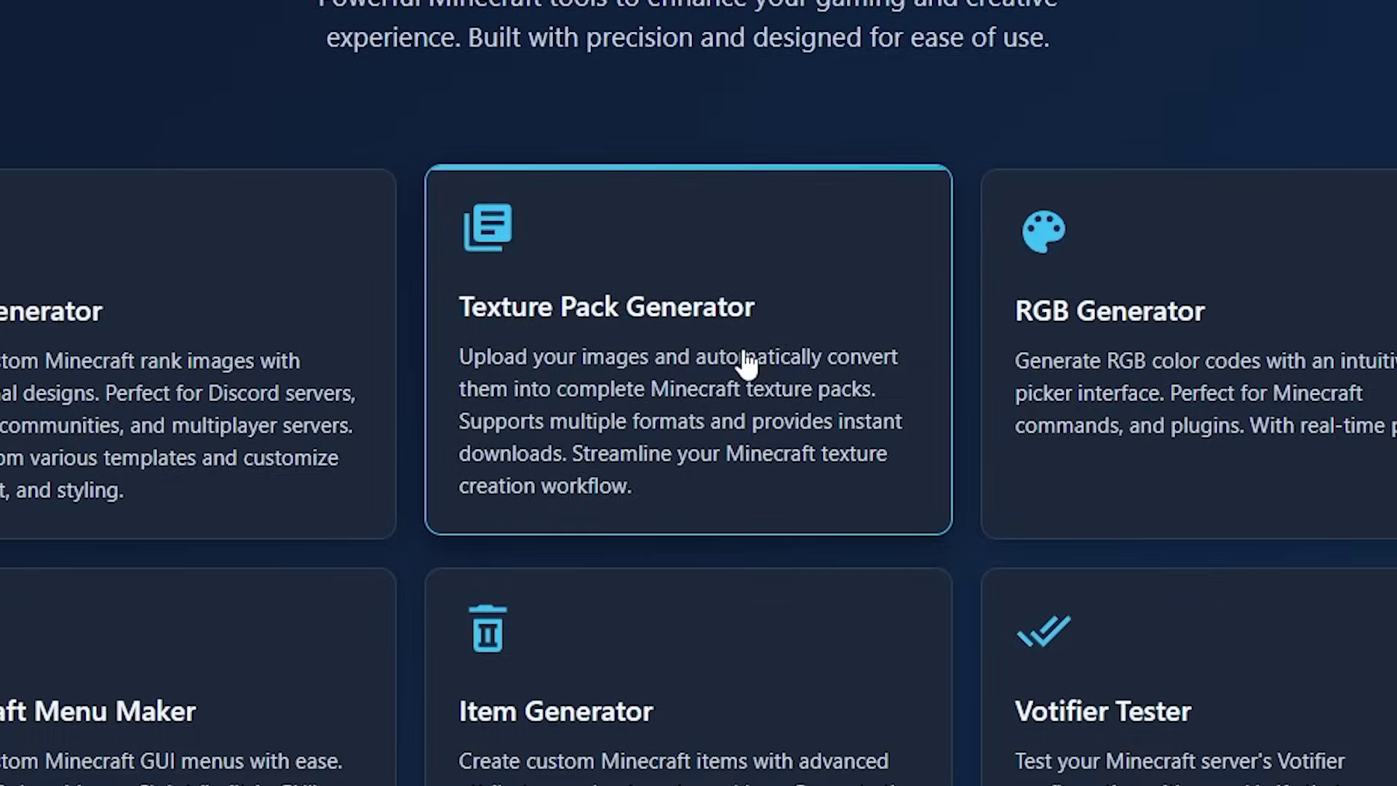
# In the Texture Pack Generator, name the pack 'Subscribe Pack'.
pyautogui.click(752, 361)
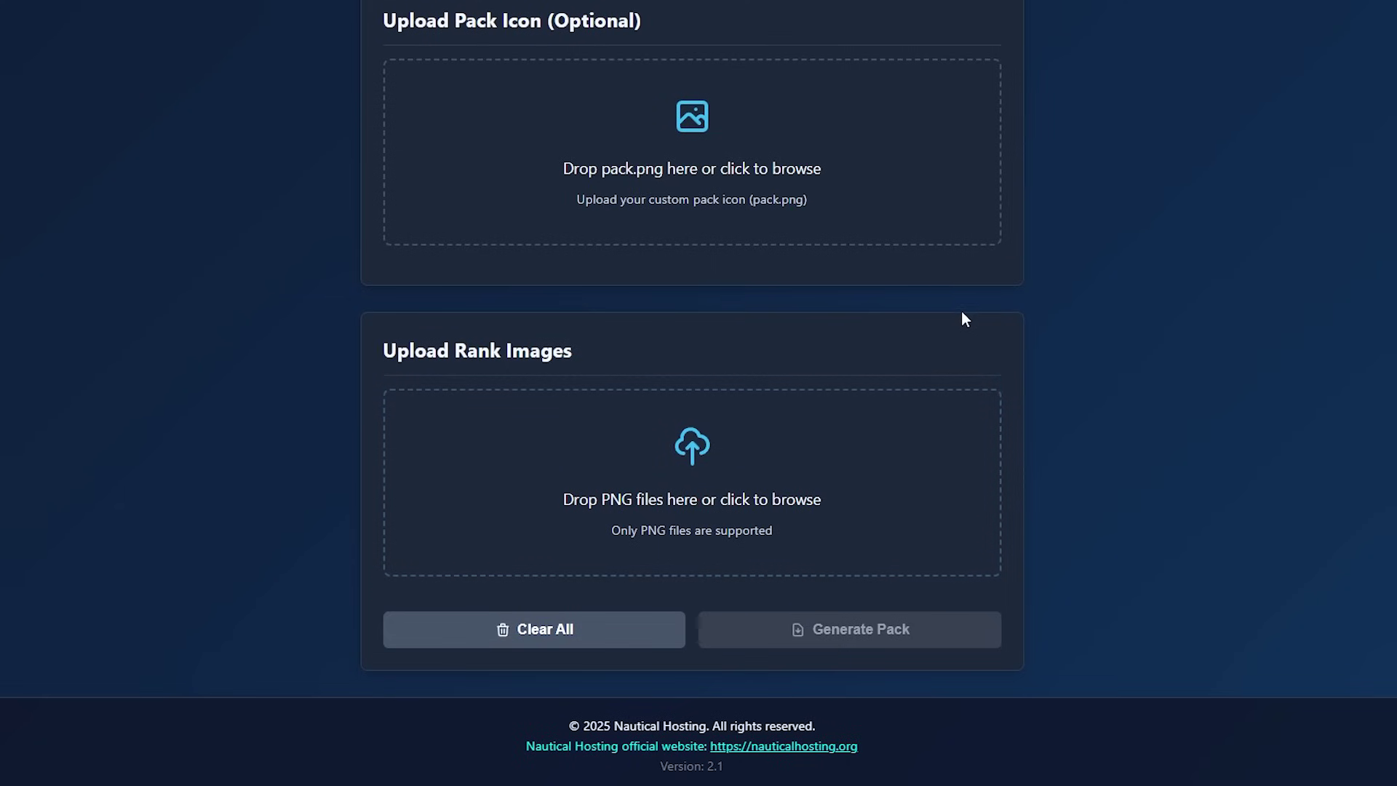
pyautogui.scroll(-2, 1248, 363)
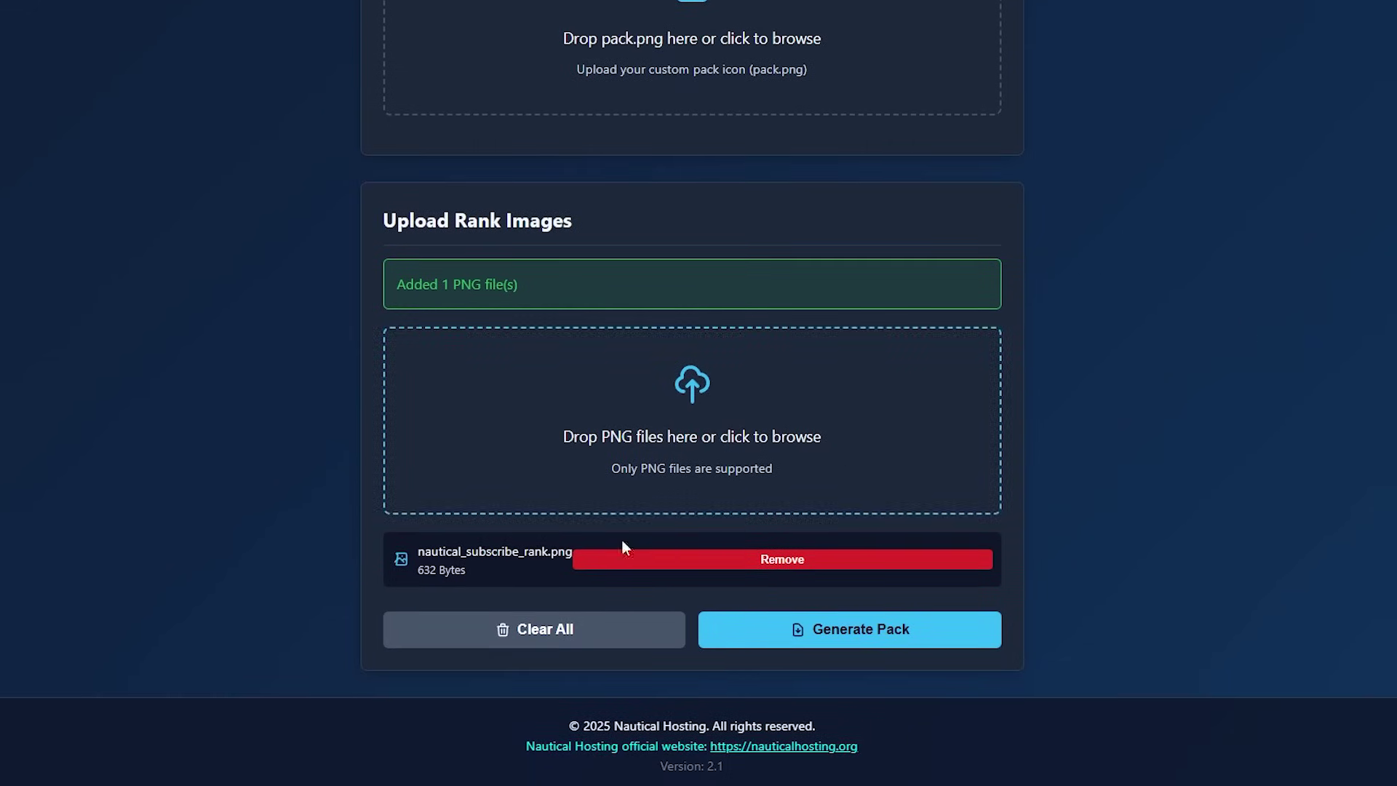
pyautogui.scroll(10, 1222, 276)
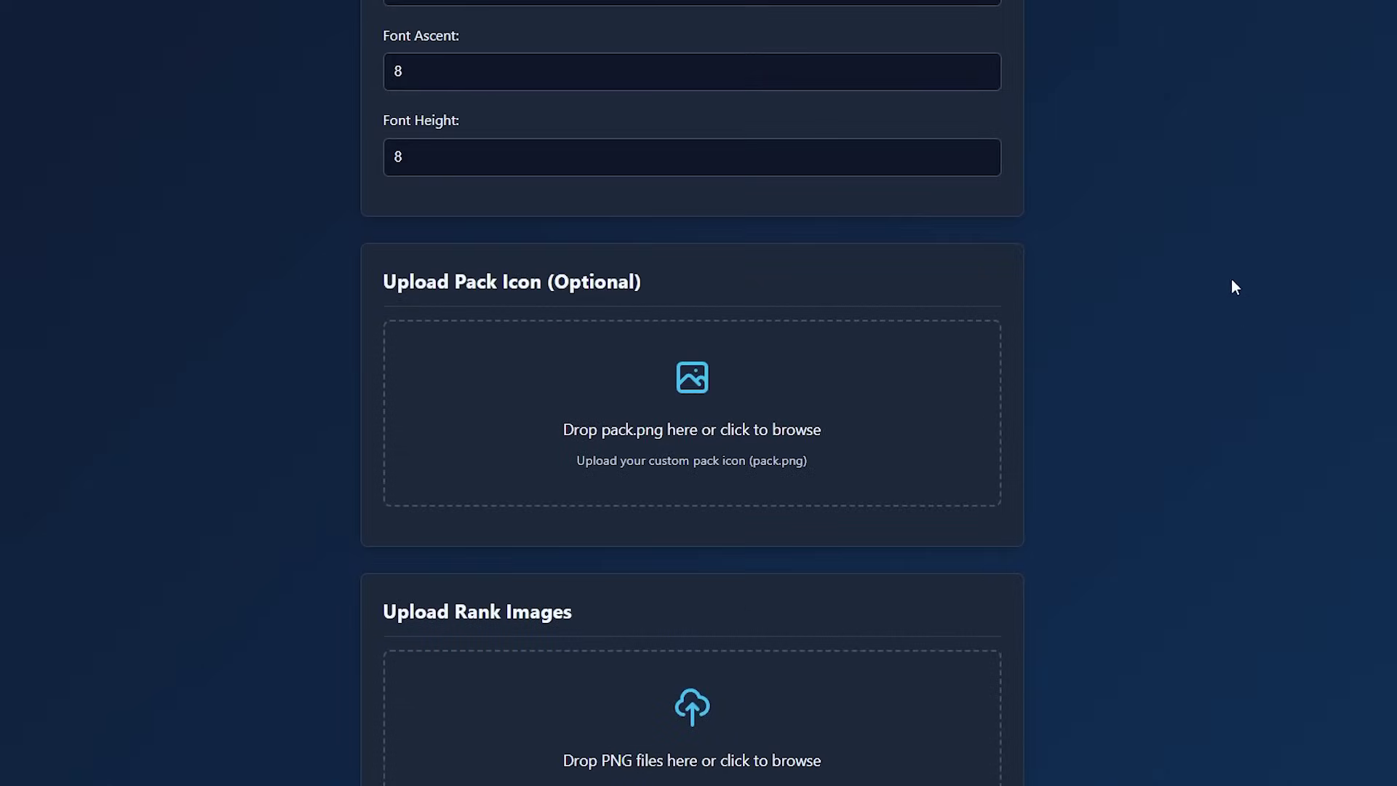
pyautogui.moveTo(648, 91); pyautogui.dragTo(19, 193)
pyautogui.write('Subscribe Pack')
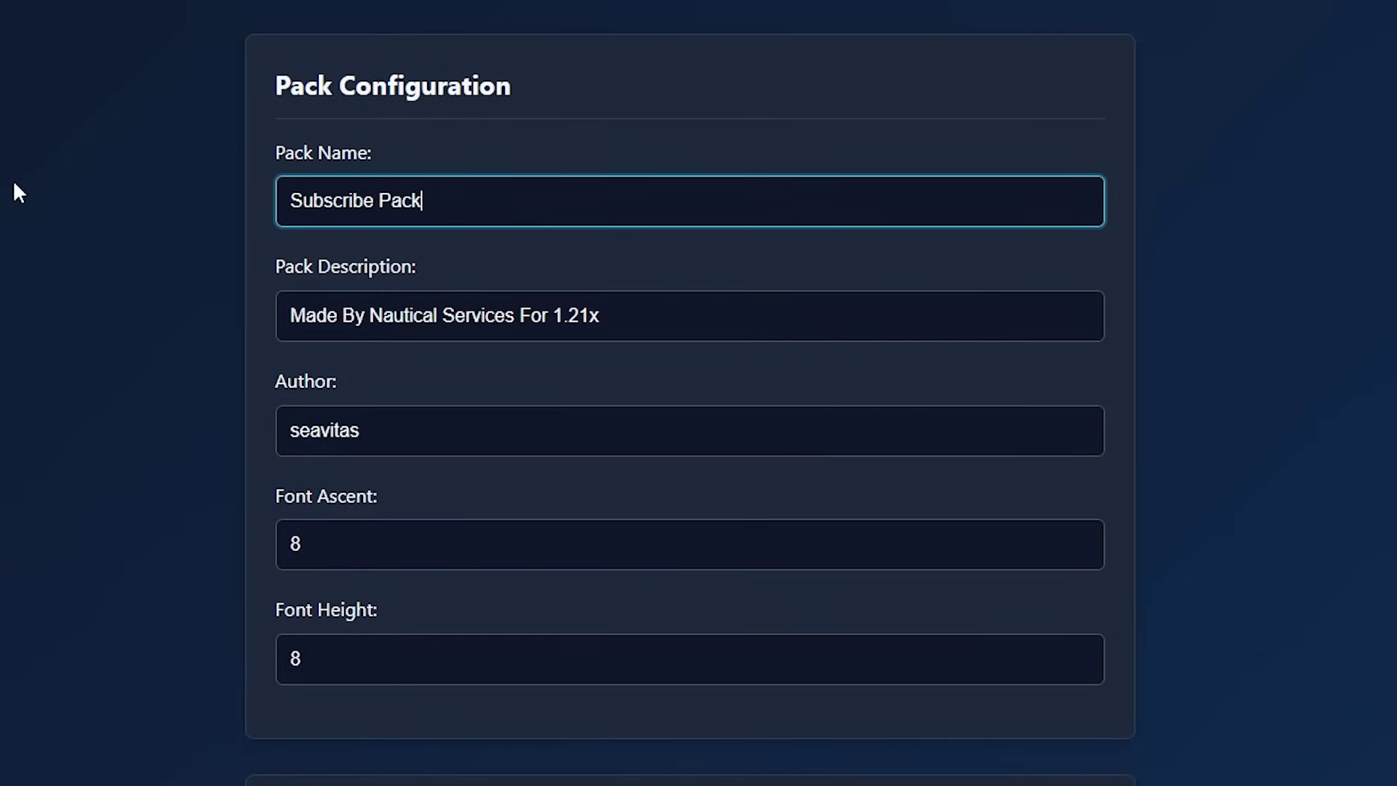
# Set the description to 'A Pack By' plus the creator's name, and the author to the creator.
pyautogui.press('Tab')
pyautogui.write('A Pack Bty')
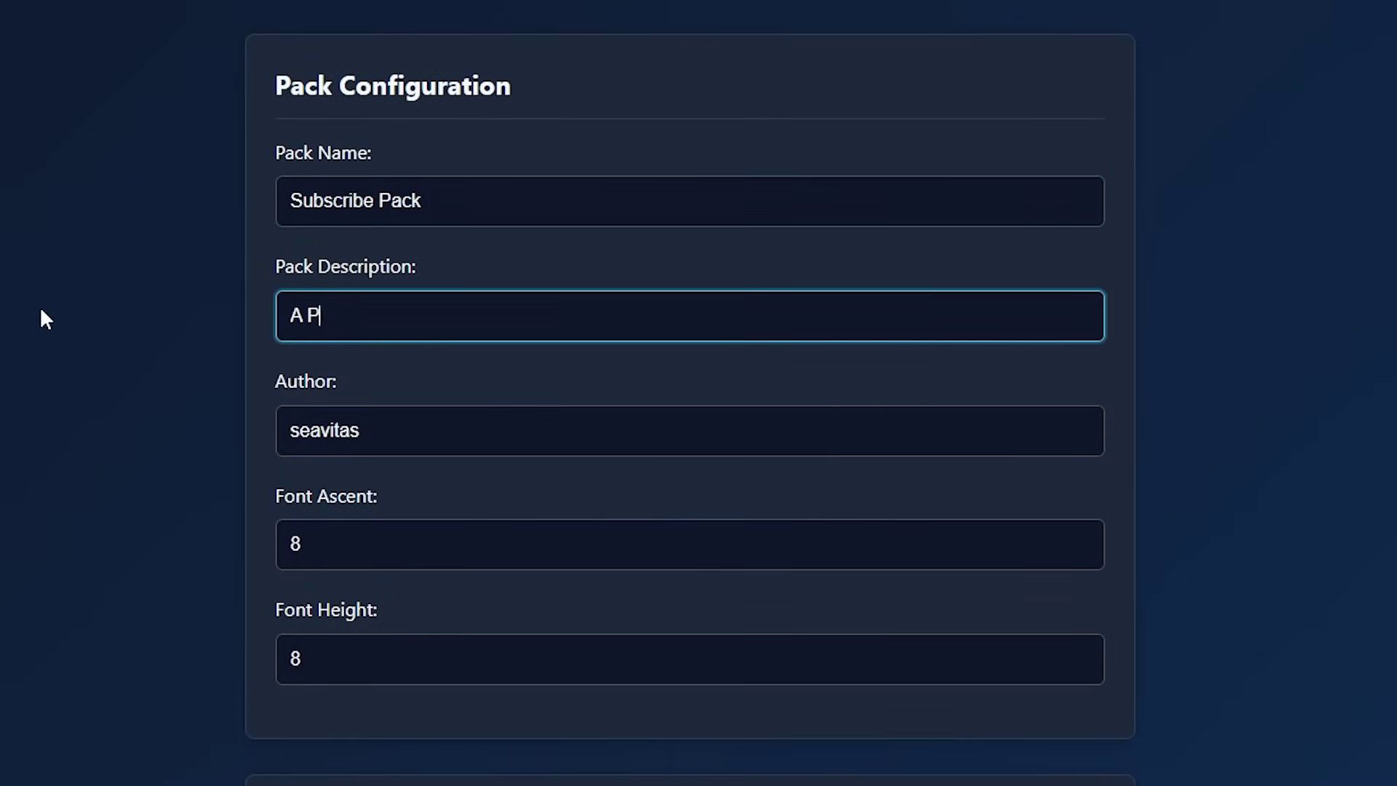
pyautogui.press('BackSpace')
pyautogui.press('BackSpace')
pyautogui.press('BackSpace')
pyautogui.write('y KasaiSora')
pyautogui.click(398, 430)
pyautogui.hotkey('ctrl', 'a')
pyautogui.write('KasaiSora')
pyautogui.click(262, 404)
pyautogui.scroll(-15, 1198, 218)
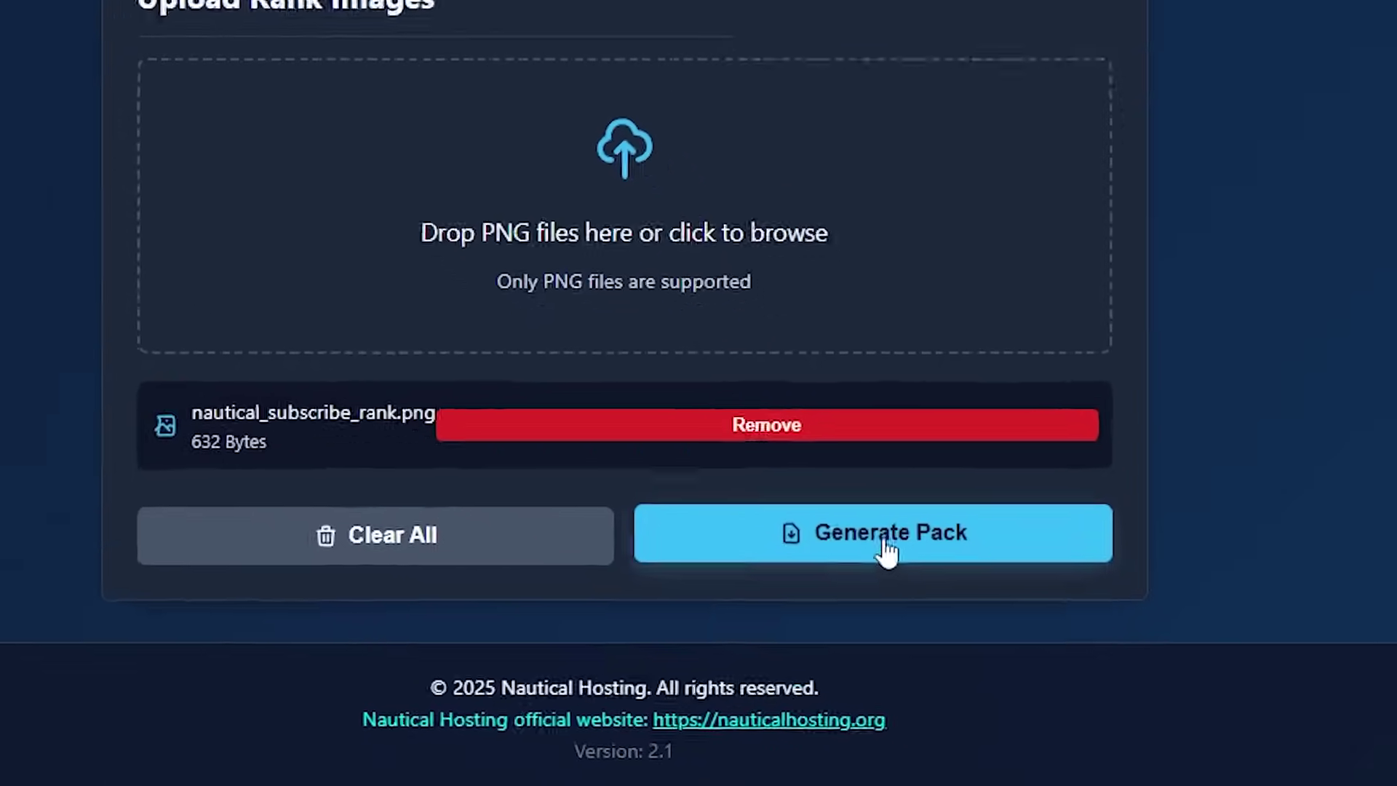
# Generate the pack and open Nautical_Resource_pack.zip, checking pack.mcmeta and pack.png.
pyautogui.click(905, 585)
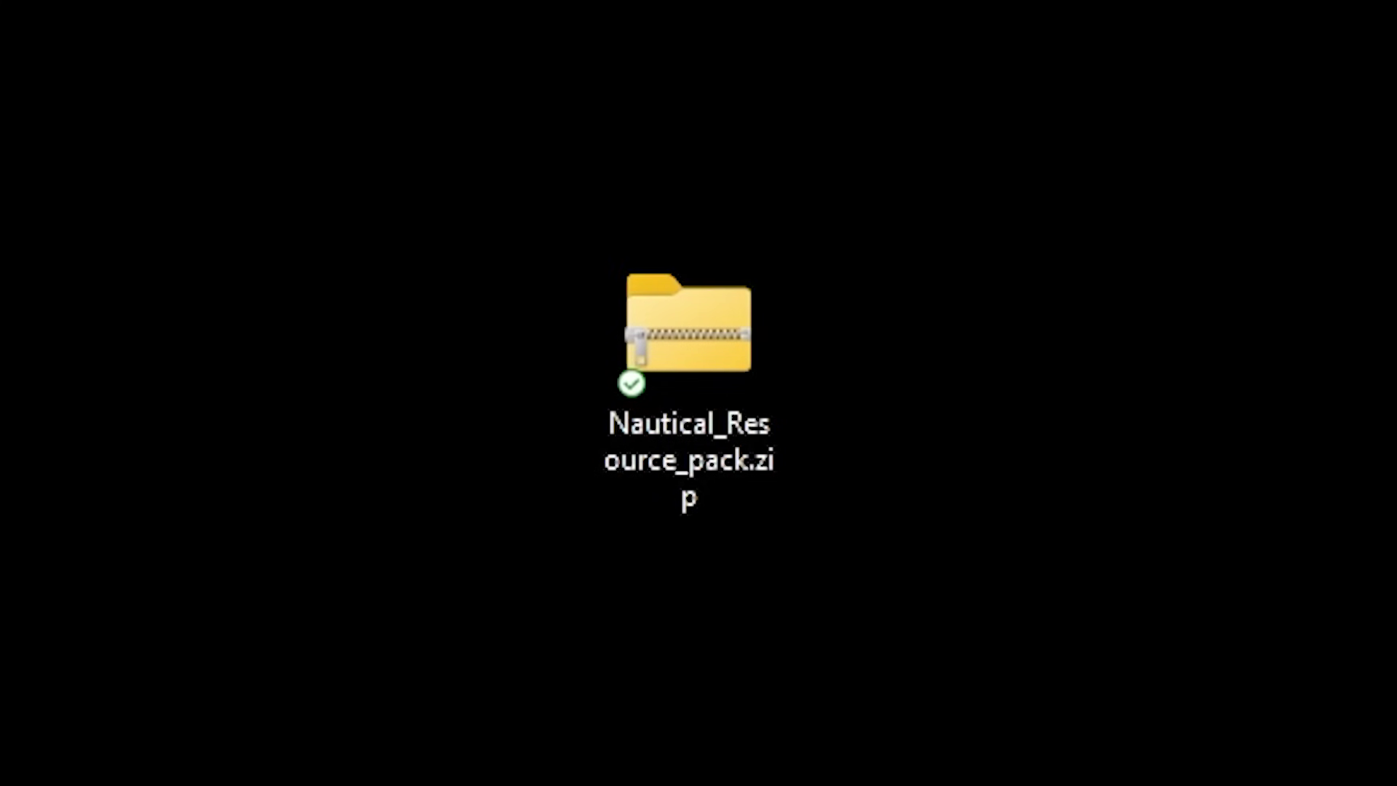
pyautogui.doubleClick(688, 348)
pyautogui.click(369, 253)
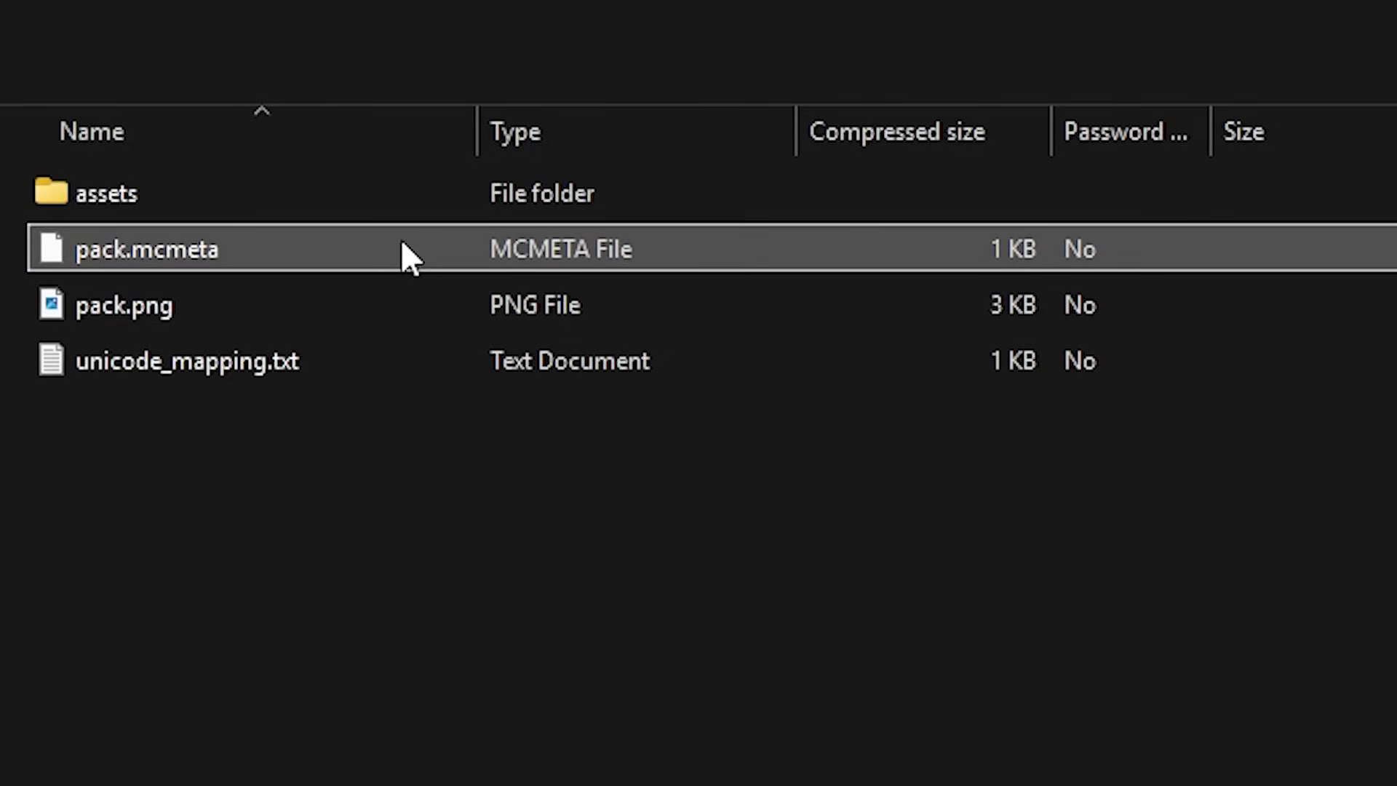
pyautogui.click(256, 313)
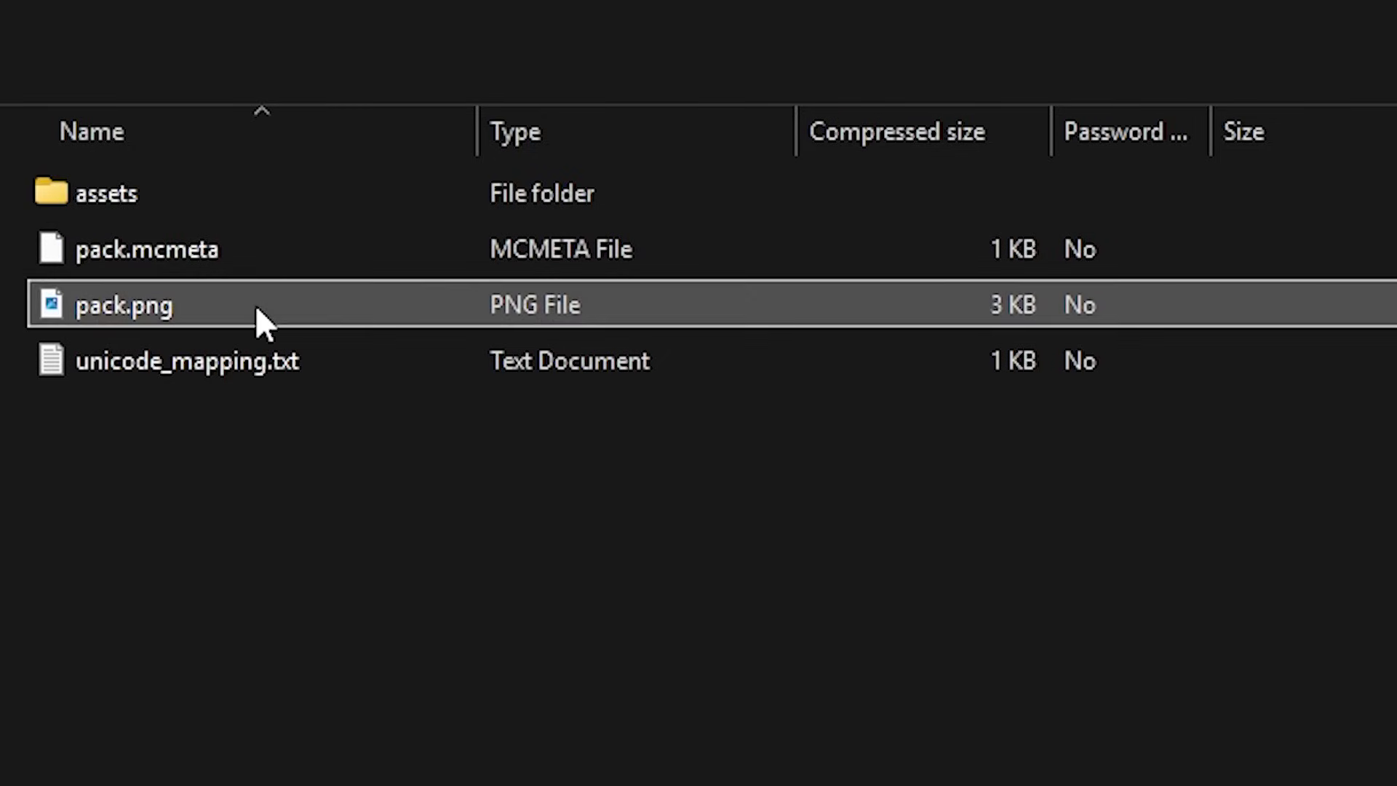
# Browse assets > minecraft > textures > ranks to find the subscribe rank image.
pyautogui.doubleClick(281, 205)
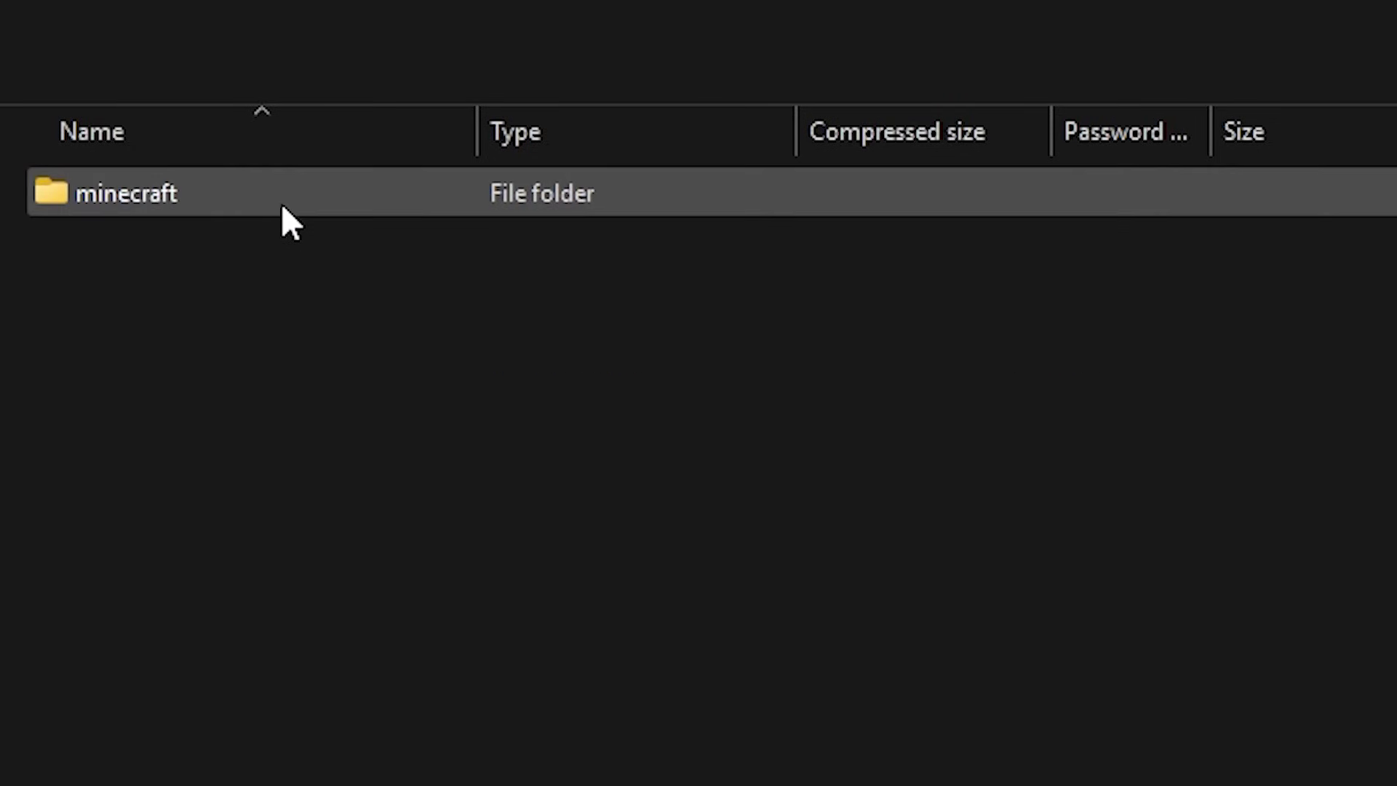
pyautogui.doubleClick(274, 211)
pyautogui.doubleClick(251, 241)
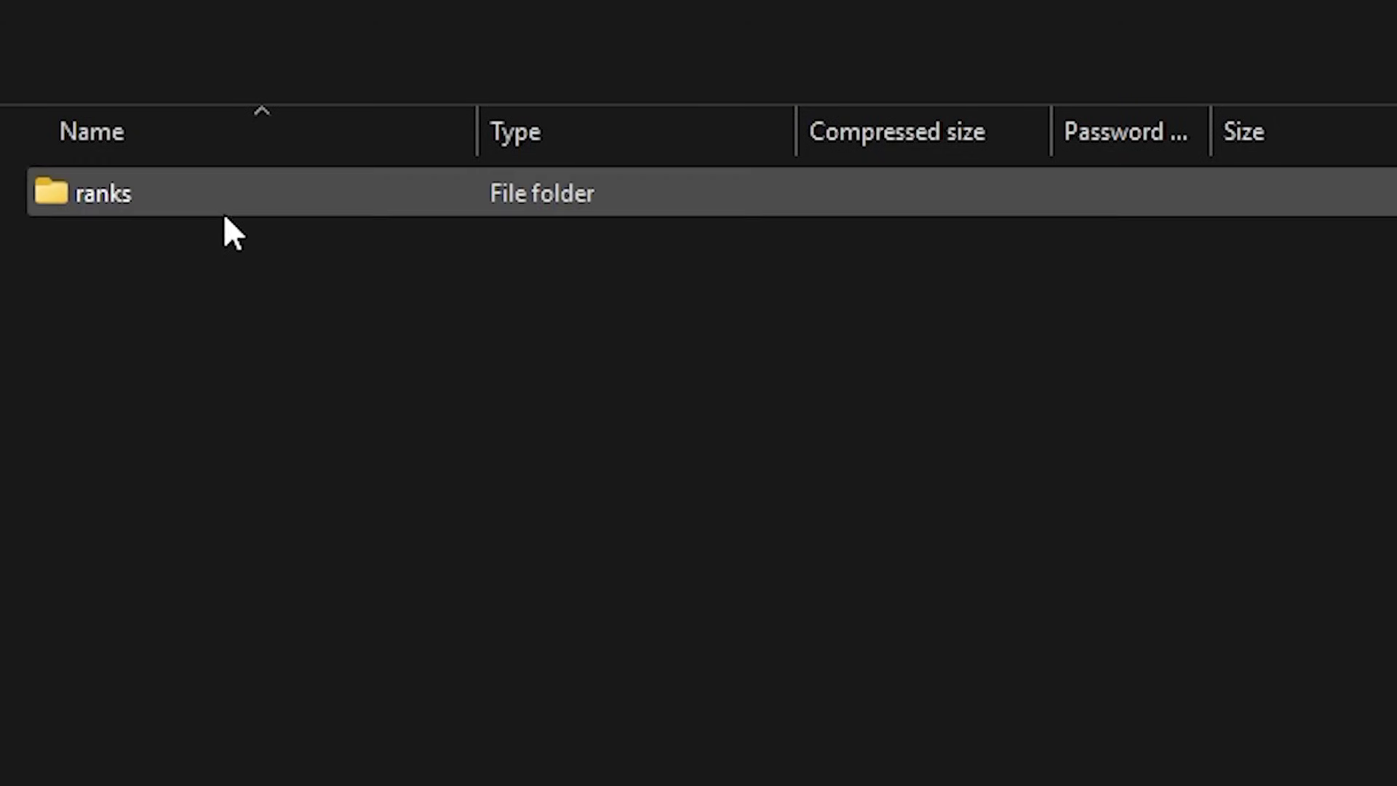
pyautogui.doubleClick(221, 211)
pyautogui.click(229, 206)
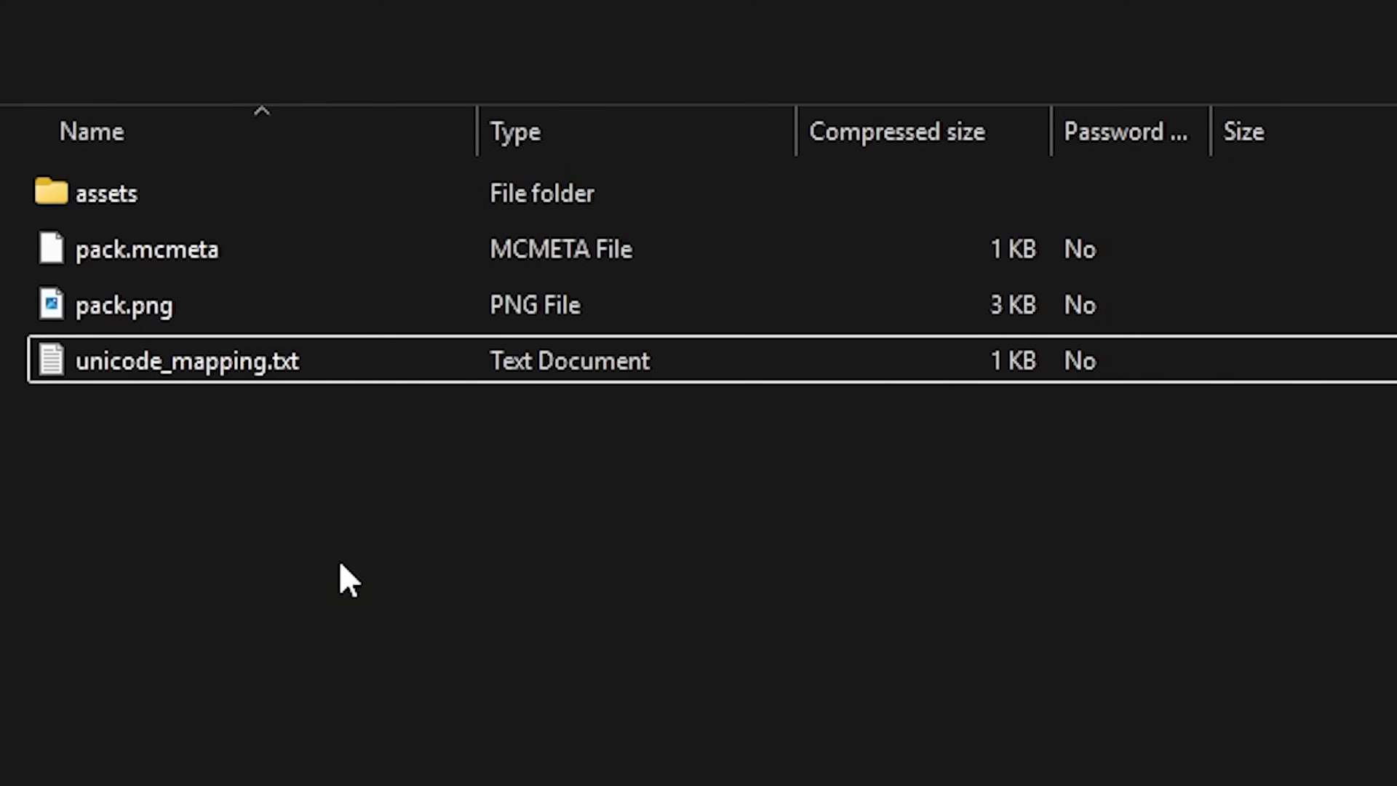
# Open unicode_mapping.txt and copy the U+E000 character mapped to nautical_subscribe_rank.
pyautogui.doubleClick(163, 370)
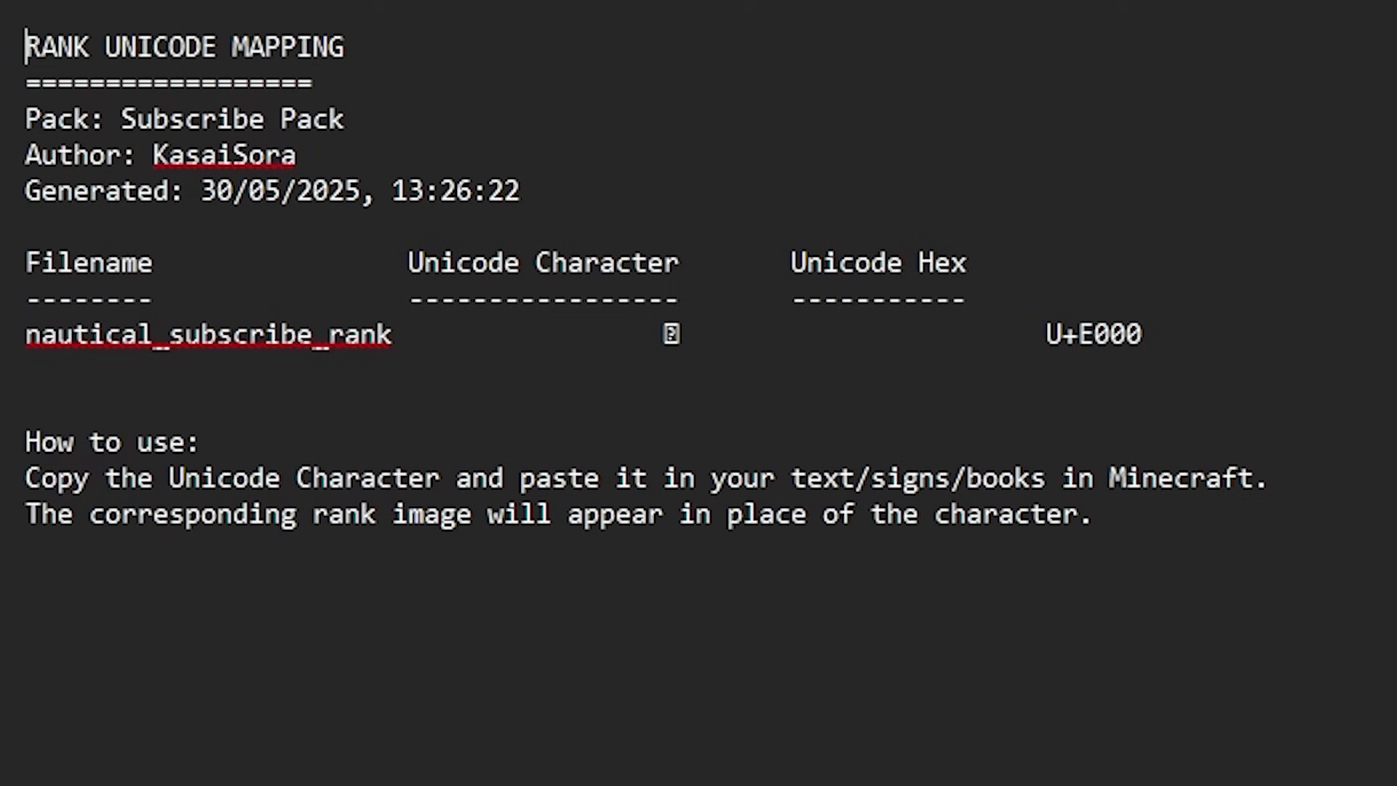
pyautogui.click(851, 342)
pyautogui.moveTo(660, 334); pyautogui.dragTo(691, 334)
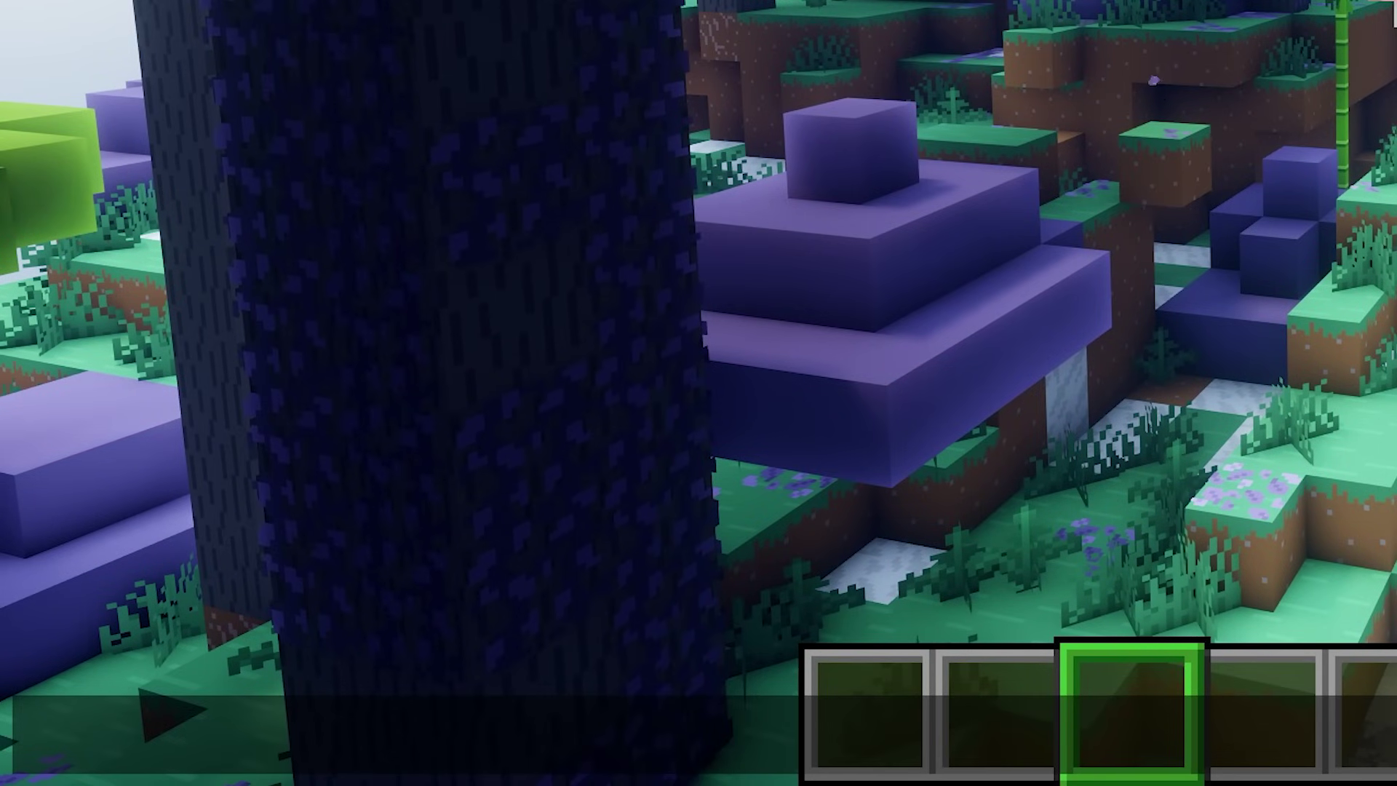
# Paste the copied SUBSCRIBE rank glyph into Minecraft chat and send it.
pyautogui.hotkey('ctrl', 'v')
pyautogui.press('Return')
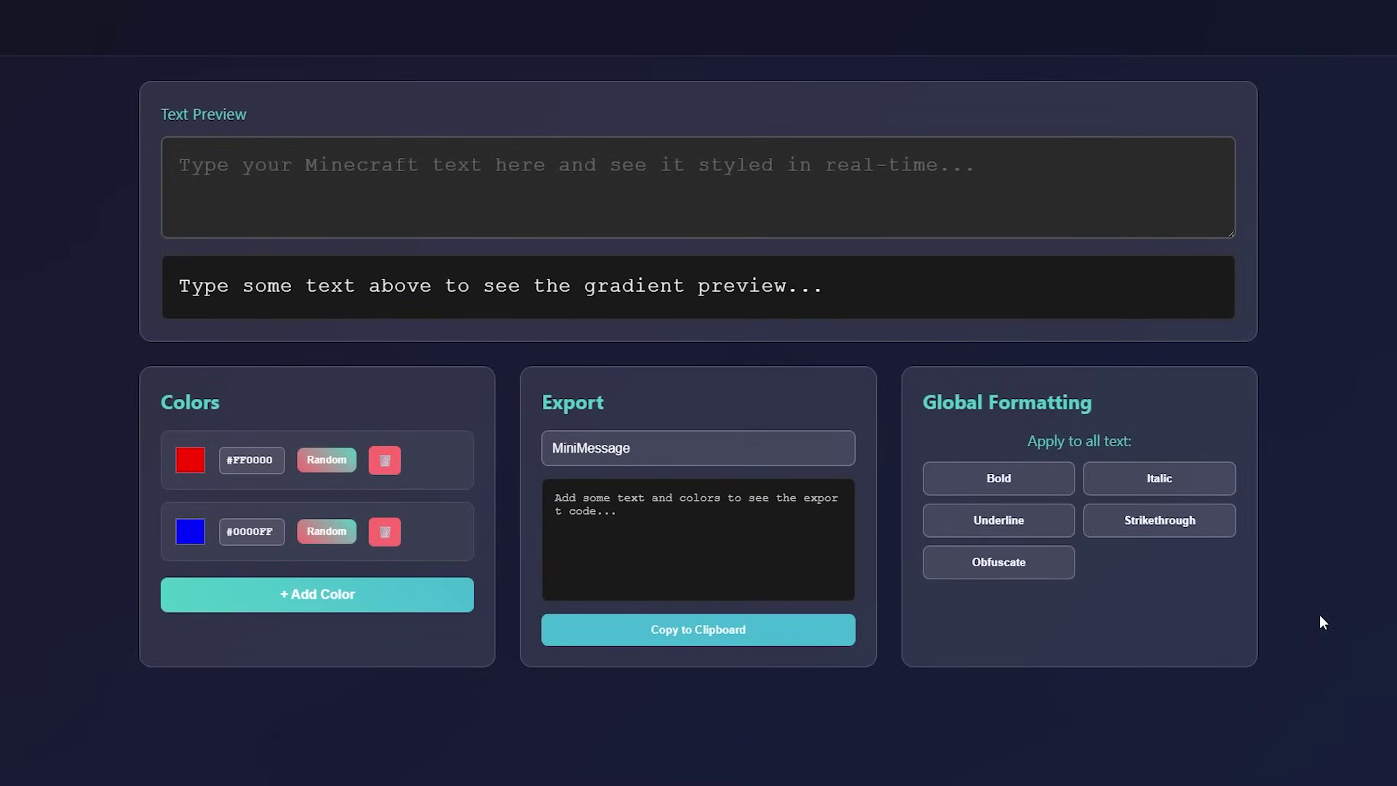
# Set the gradient export format to §x§r§r§g§g§b§b&l and add the creator's name to the preview text.
pyautogui.click(686, 446)
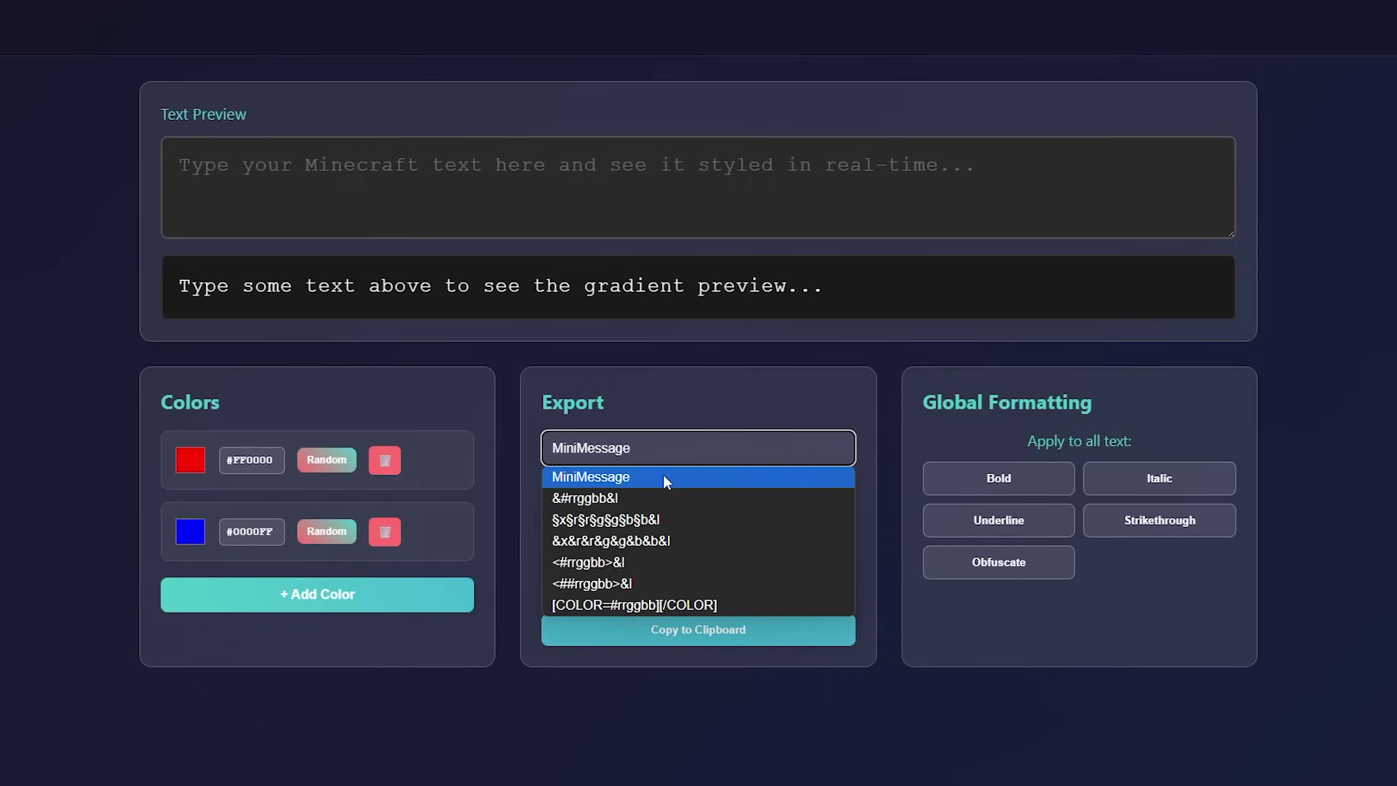
pyautogui.click(664, 477)
pyautogui.click(686, 449)
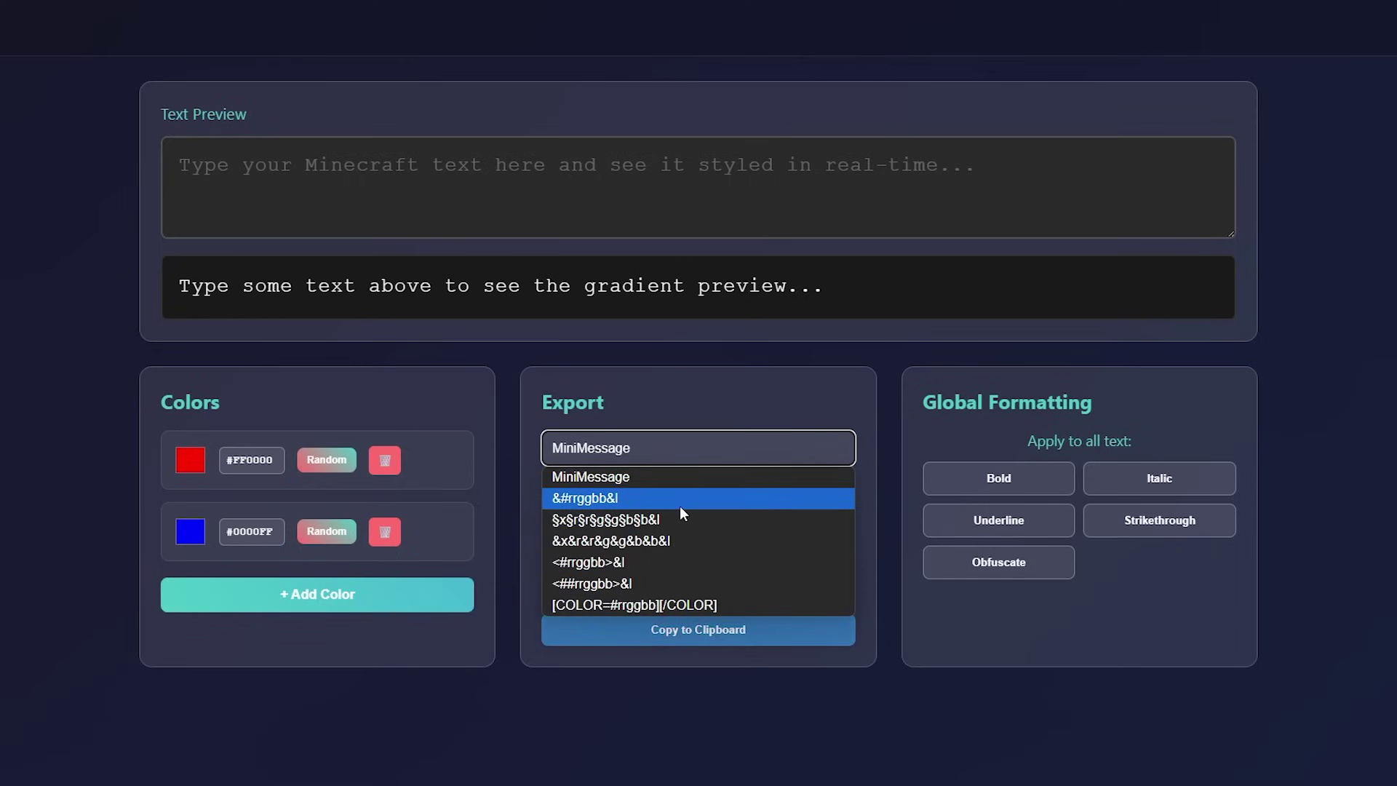
pyautogui.click(697, 539)
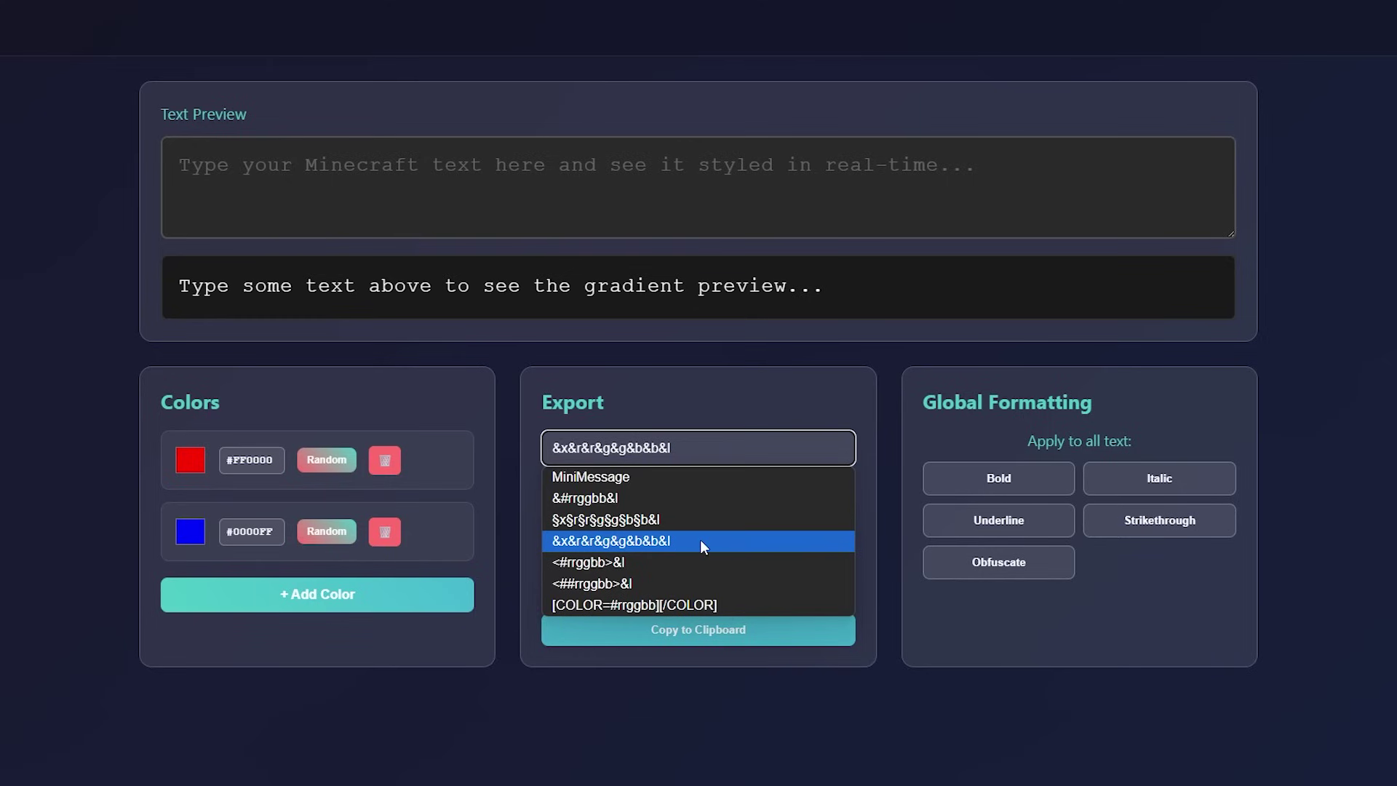
pyautogui.press('Up')
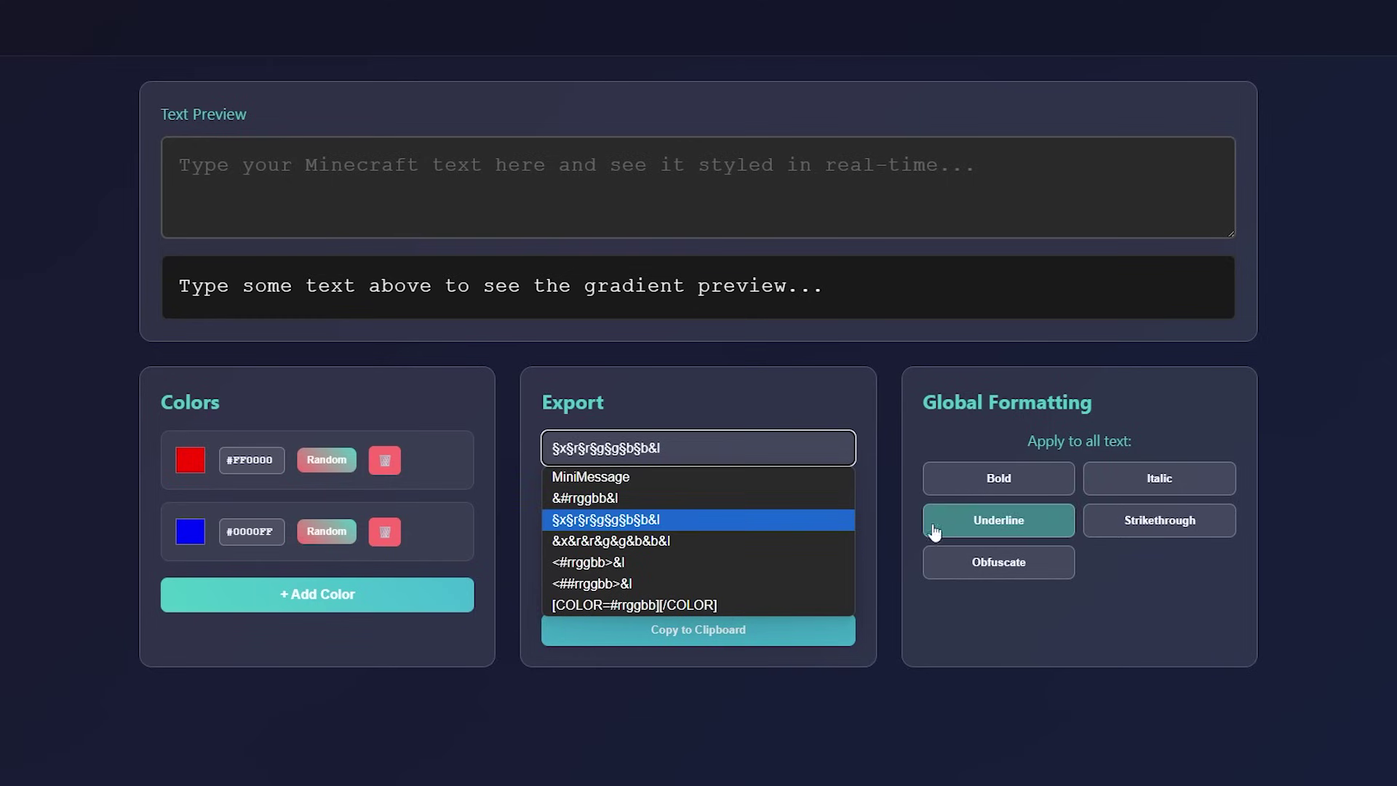
pyautogui.click(740, 528)
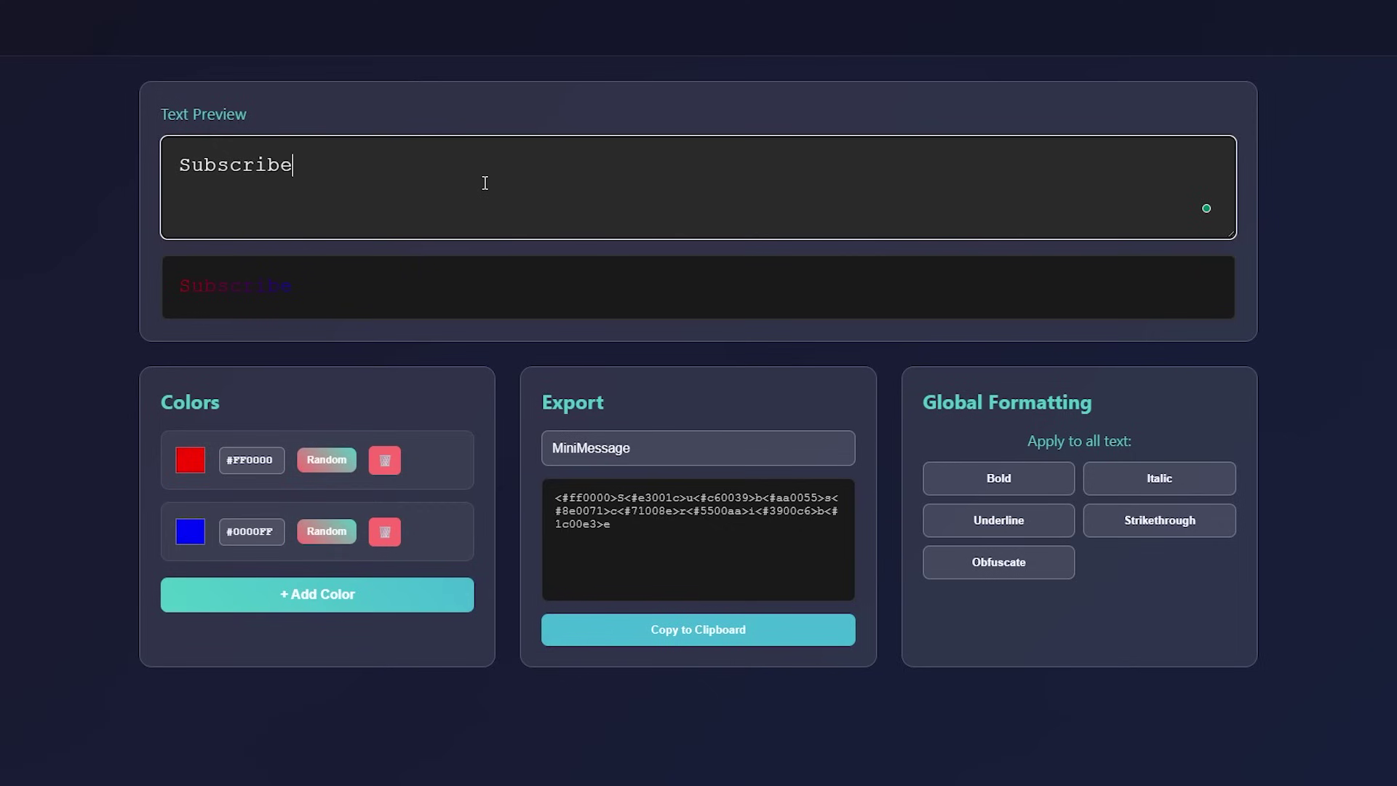
pyautogui.write('to KasaiSora')
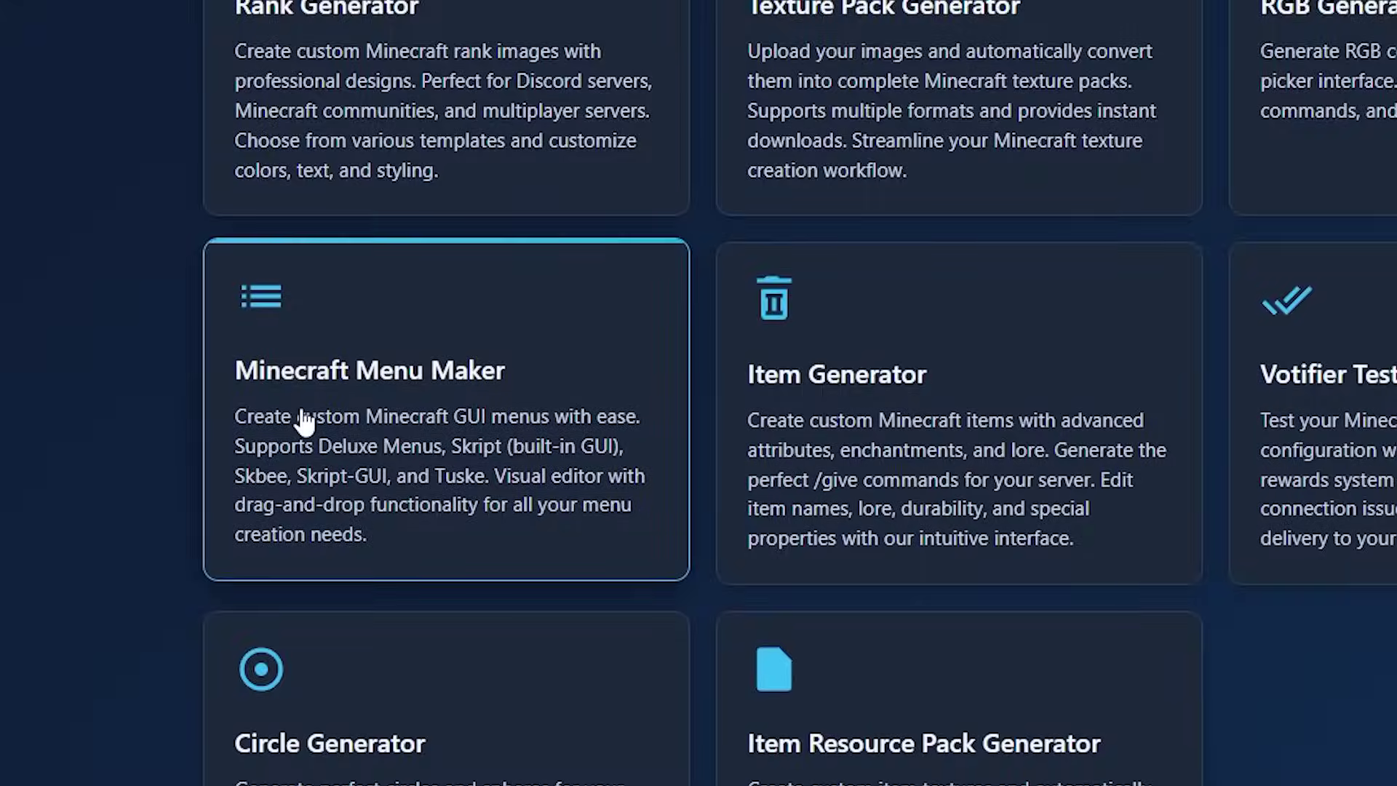
# Open the Minecraft Menu Maker and set the menu size to 54 slots (6 rows).
pyautogui.click(305, 419)
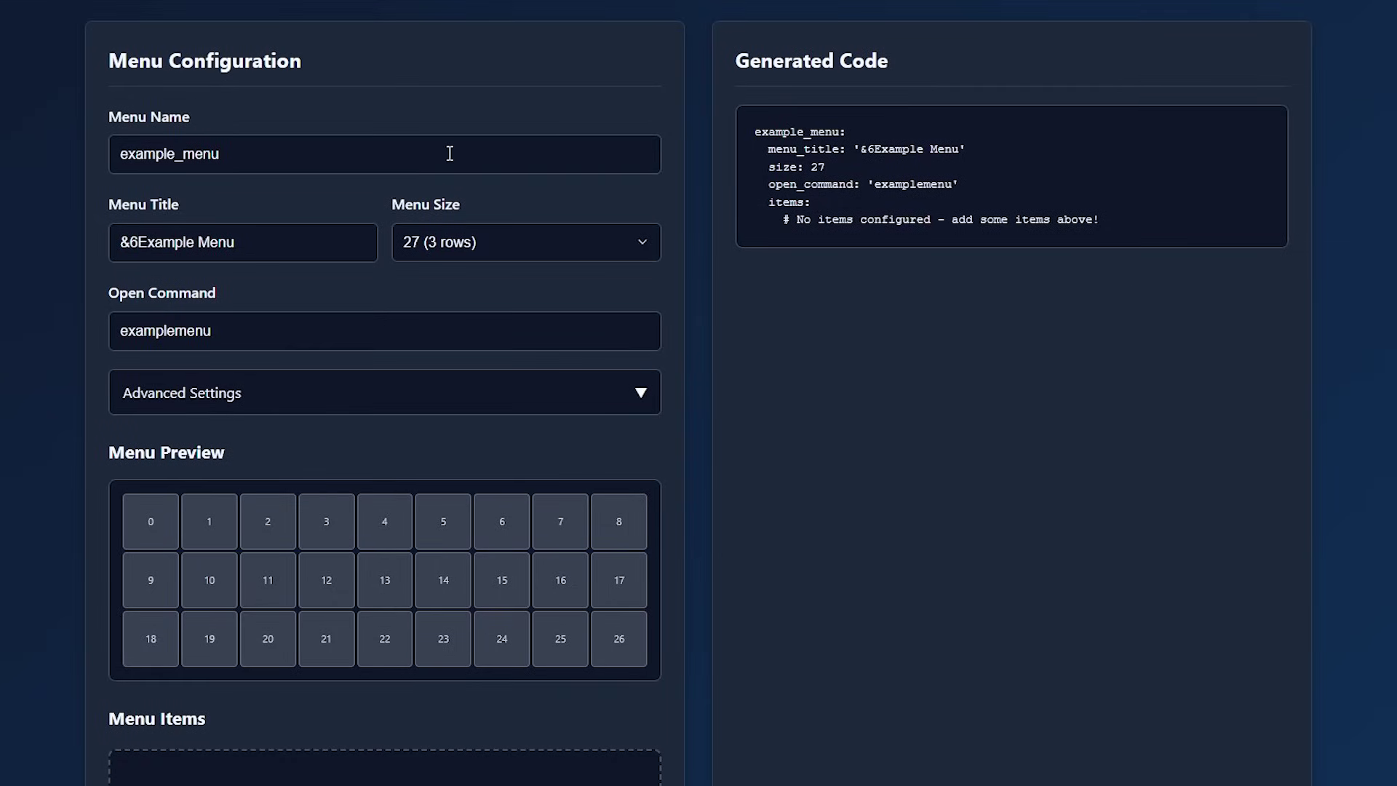
pyautogui.moveTo(327, 153); pyautogui.dragTo(78, 146)
pyautogui.moveTo(287, 239); pyautogui.dragTo(41, 221)
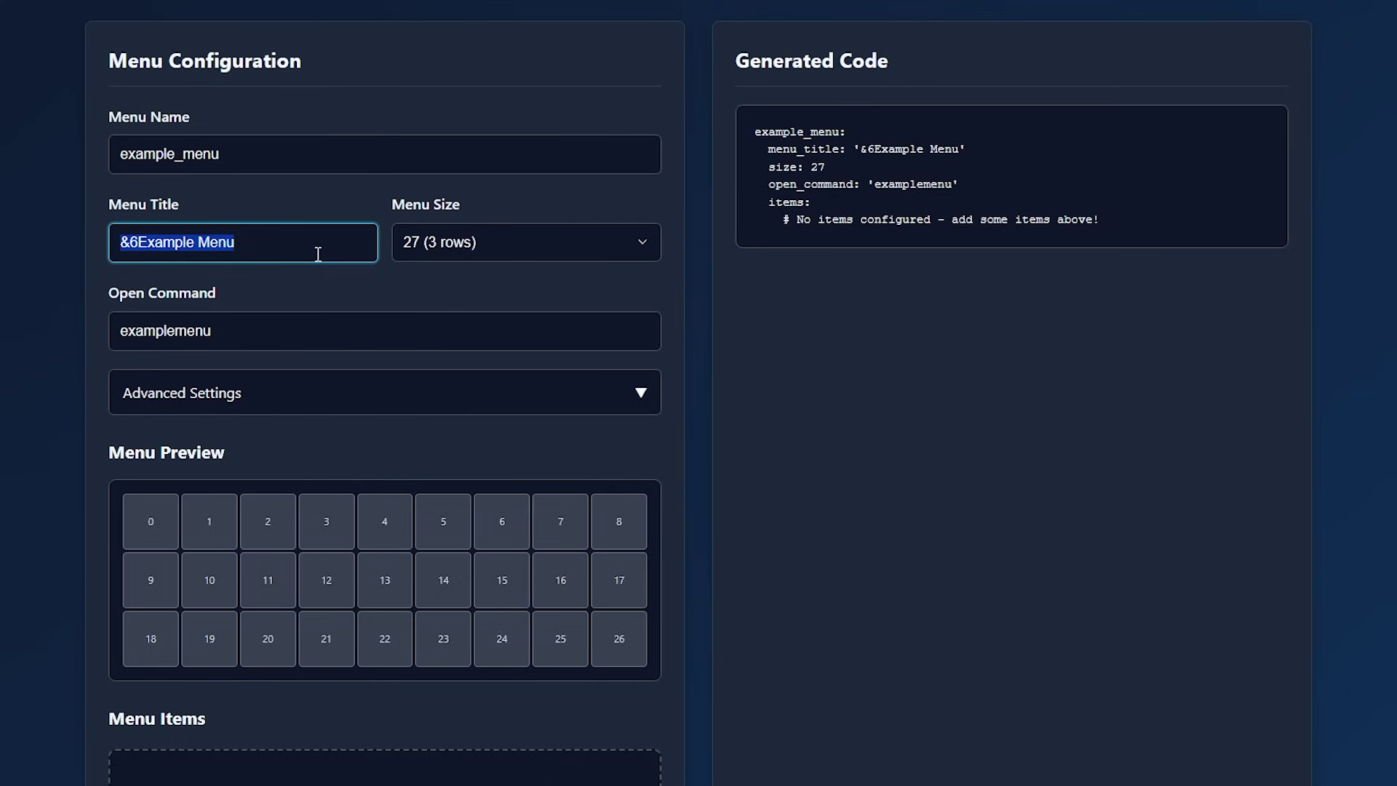
pyautogui.click(444, 245)
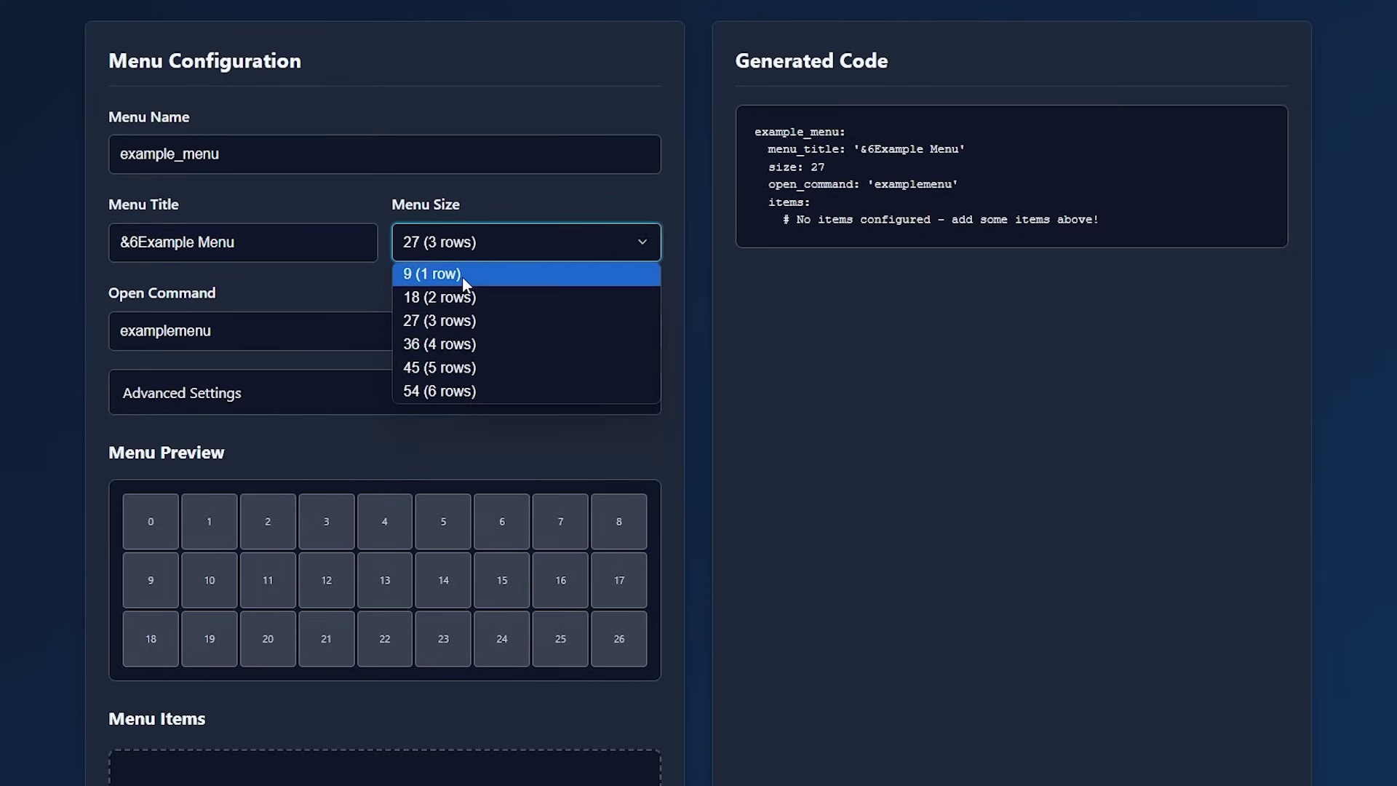
pyautogui.click(500, 272)
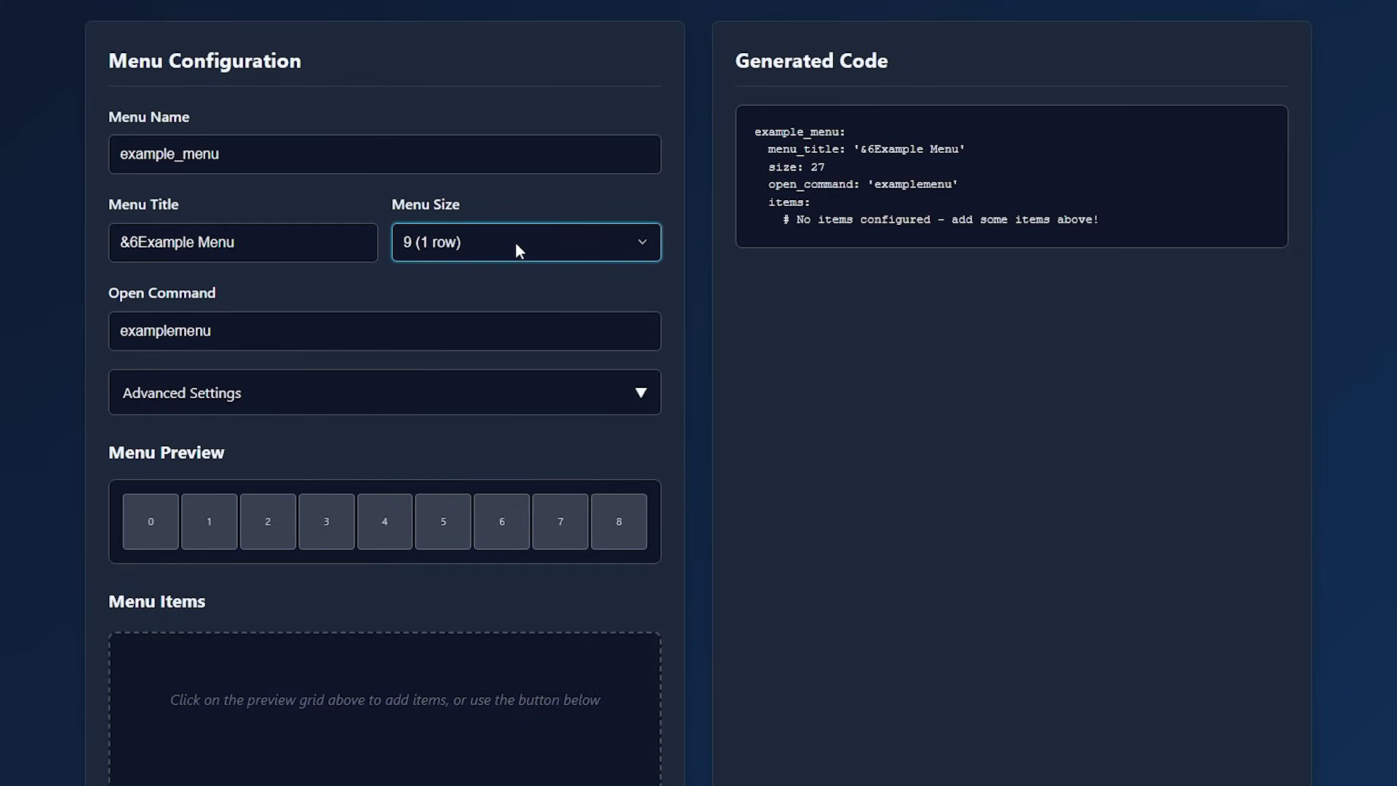
pyautogui.click(515, 242)
pyautogui.click(553, 390)
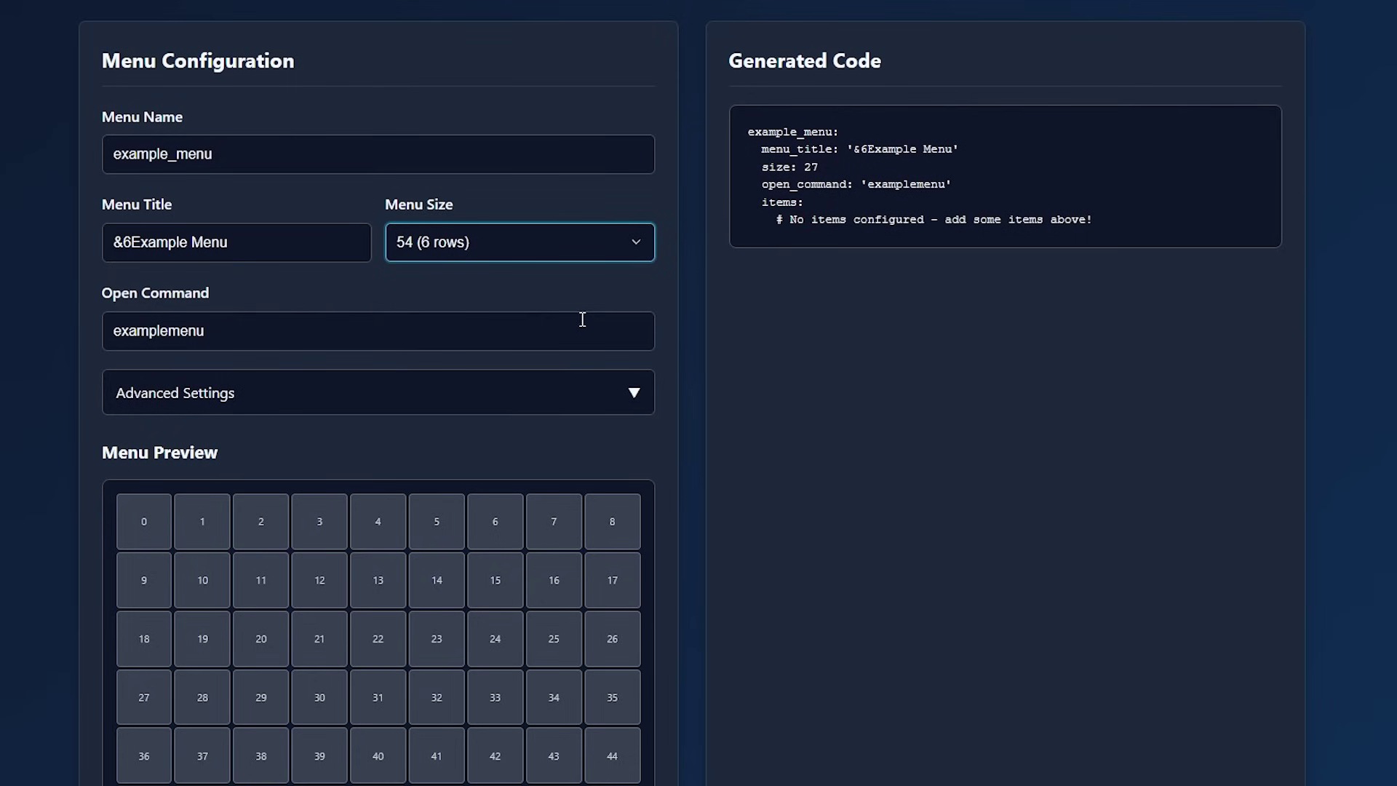
# Select the examplemenu open command and expand Advanced Settings to the Update Interval of 20.
pyautogui.tripleClick(582, 319)
pyautogui.scroll(-3, 296, 145)
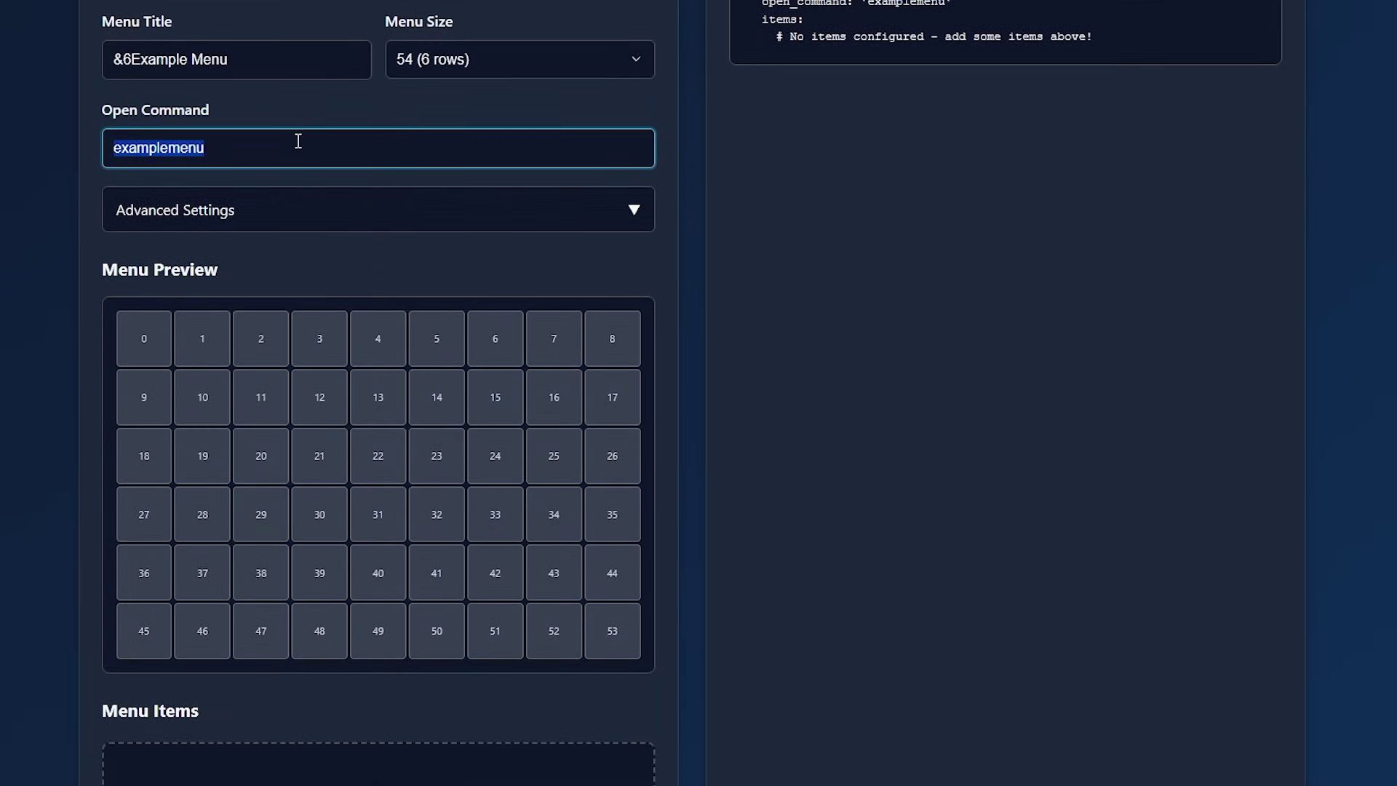
pyautogui.click(536, 212)
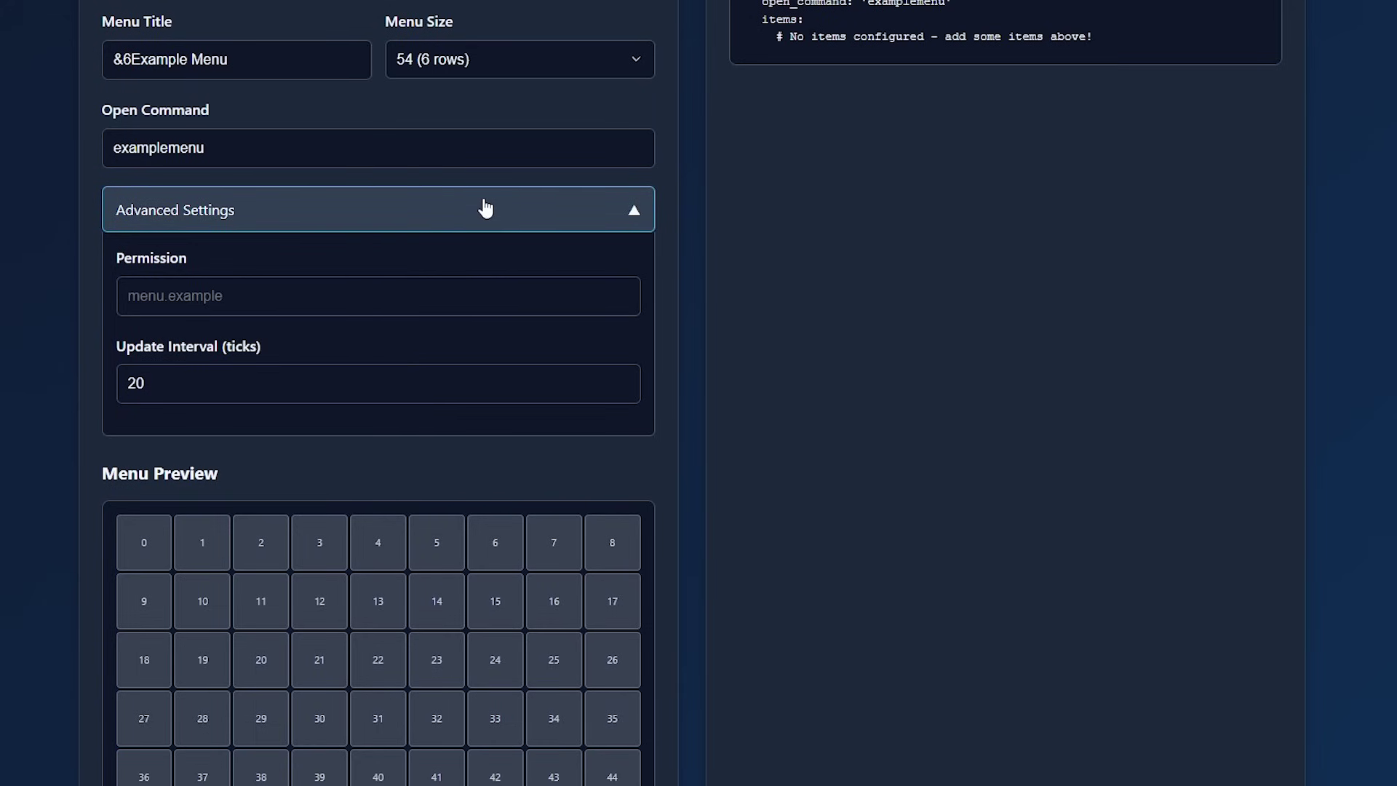
pyautogui.click(131, 384)
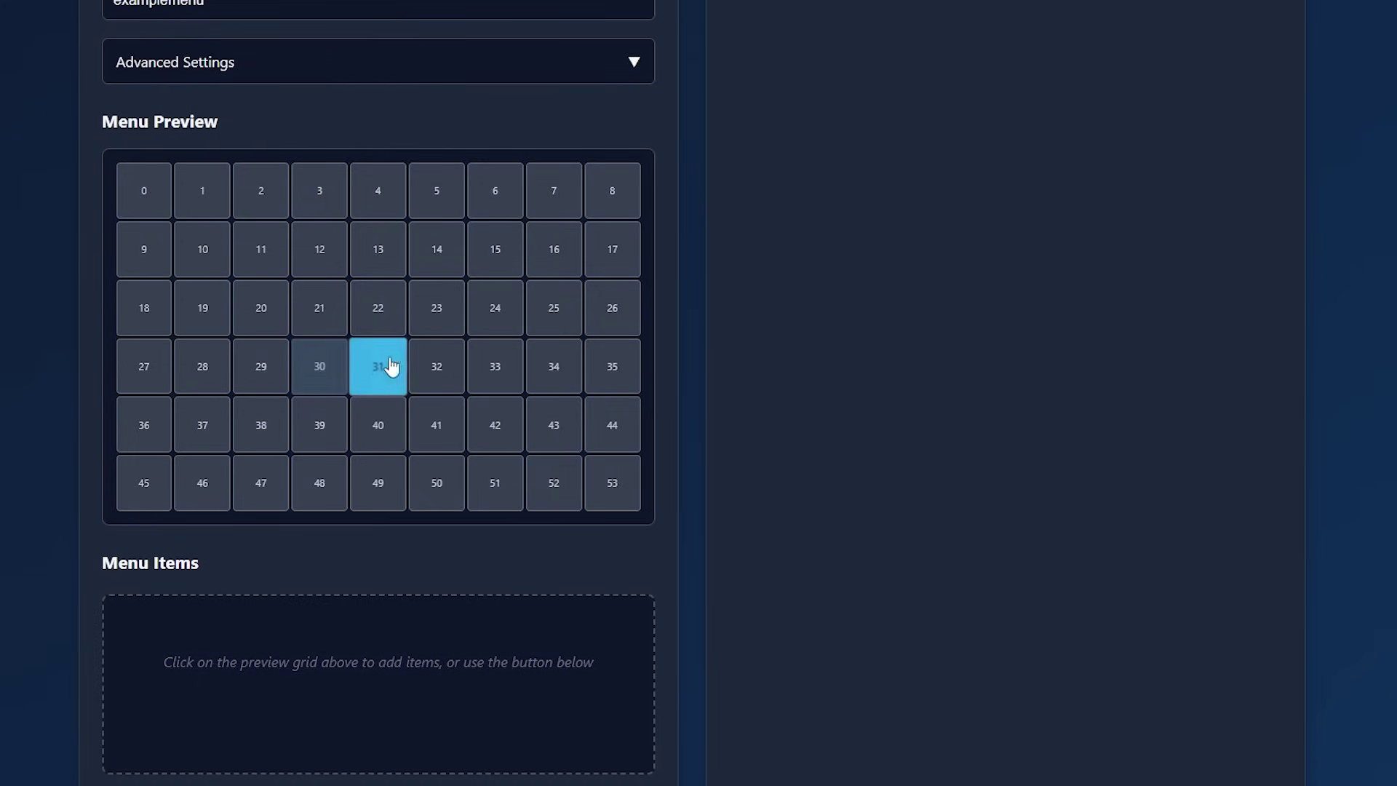
# Add a STONE '&7Example Item' in slot 22 and generate the example_menu DeluxeMenus YAML.
pyautogui.click(397, 309)
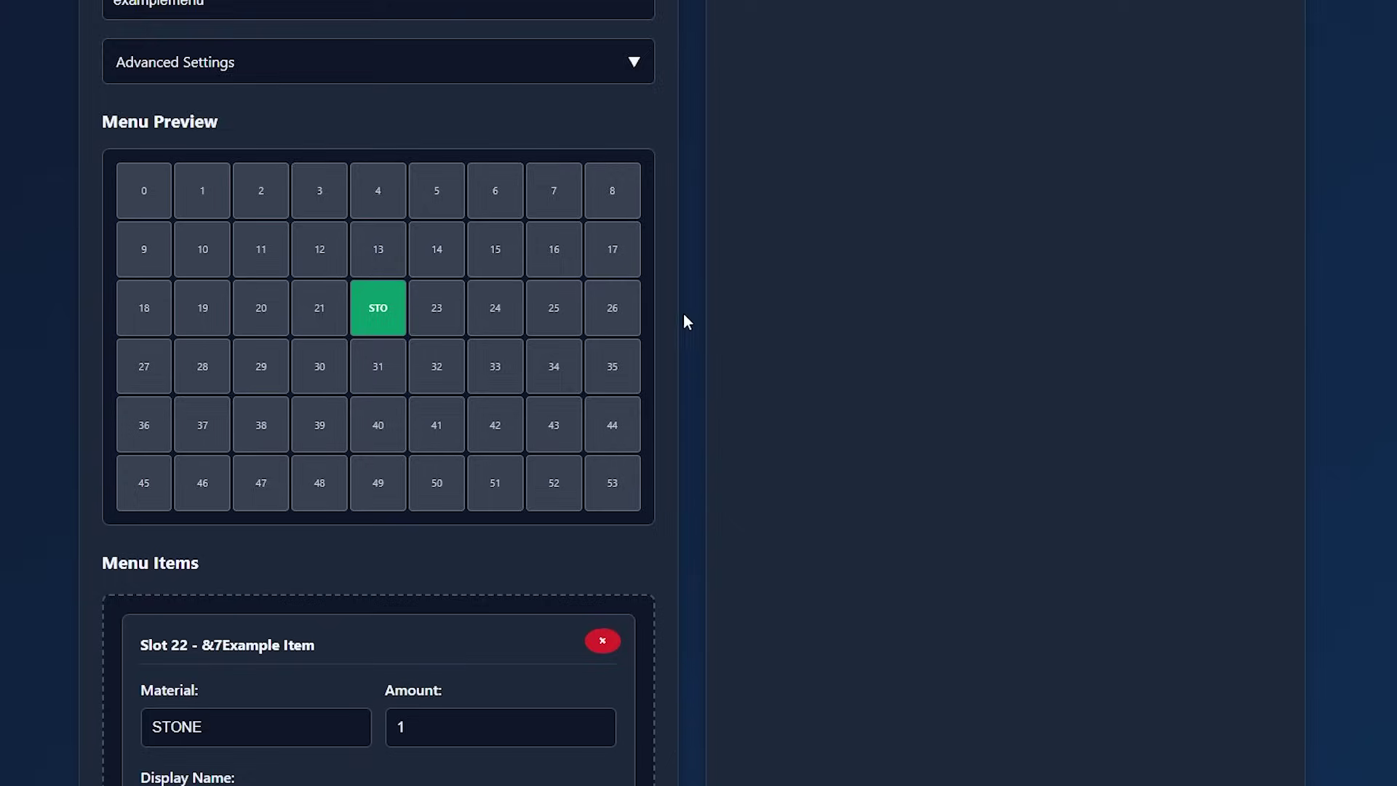
pyautogui.scroll(-5, 683, 313)
pyautogui.doubleClick(278, 235)
pyautogui.press('Tab')
pyautogui.press('Tab')
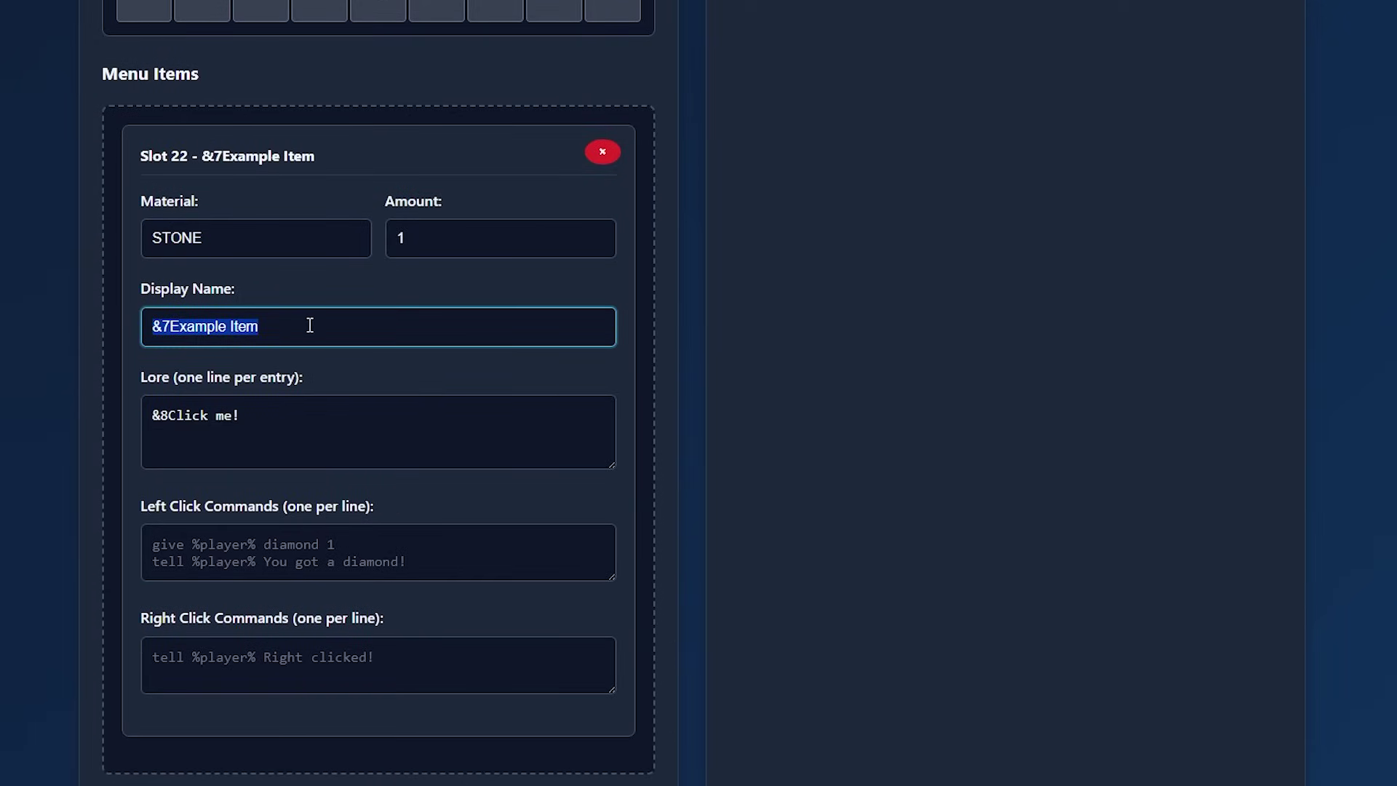
pyautogui.click(256, 663)
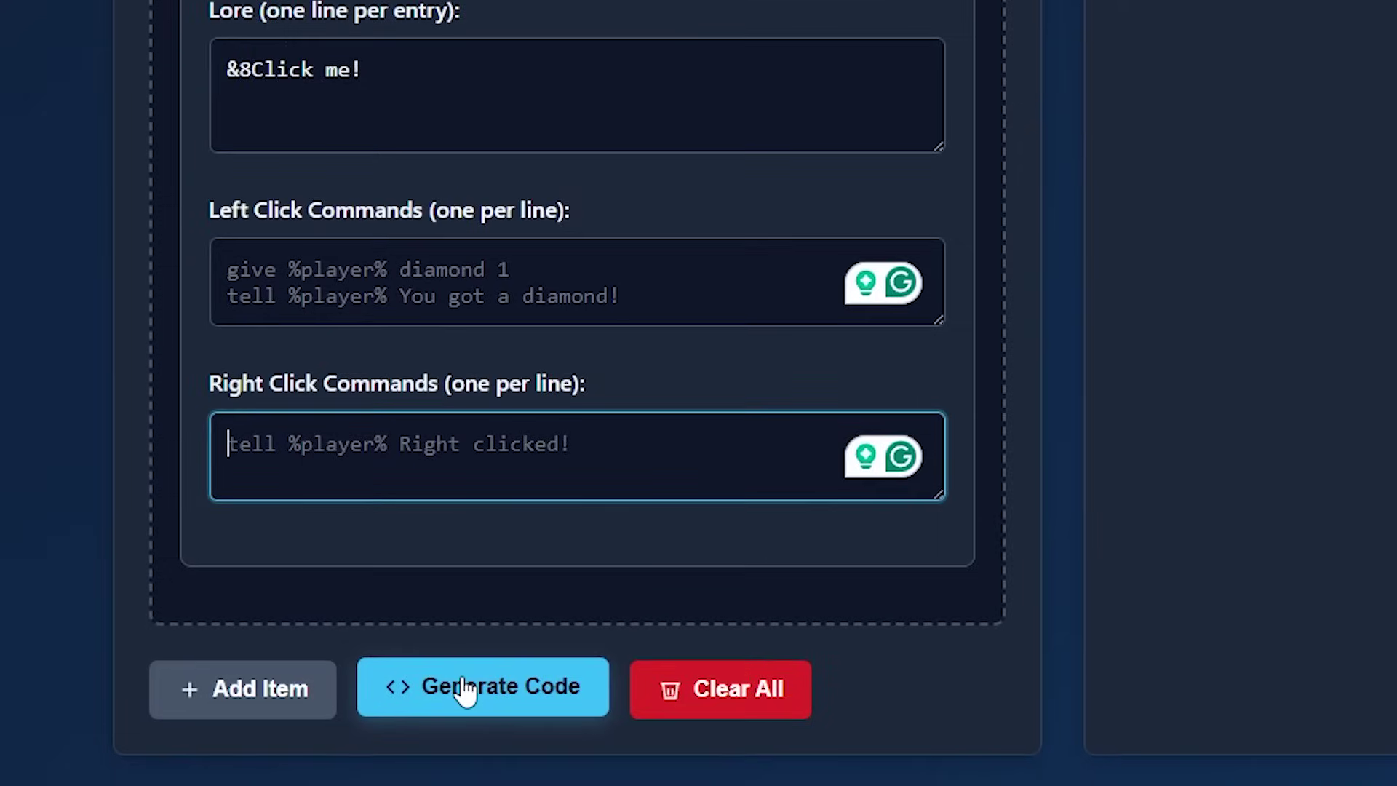
pyautogui.click(463, 690)
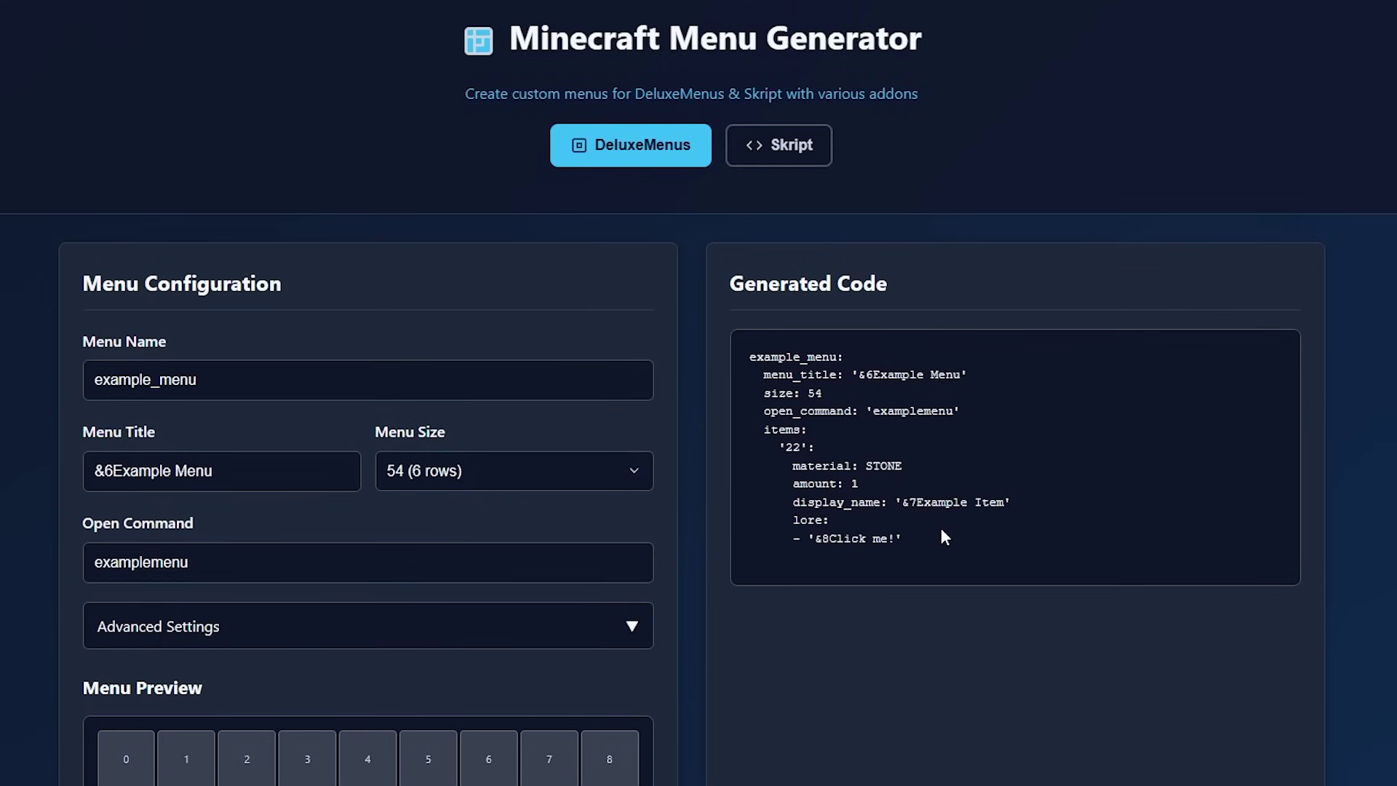
pyautogui.moveTo(942, 536); pyautogui.dragTo(747, 349)
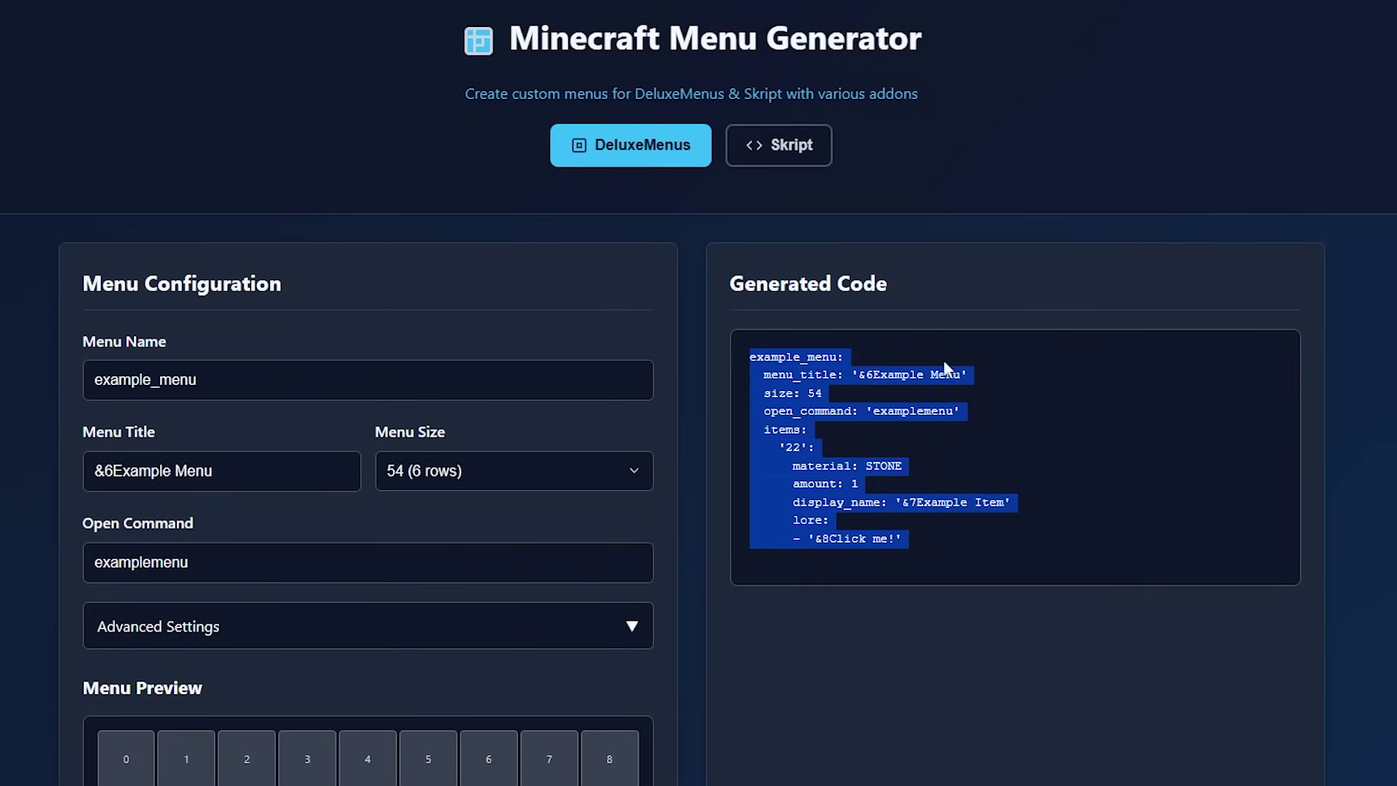
# Switch the menu generator's output to Skript mode.
pyautogui.click(776, 145)
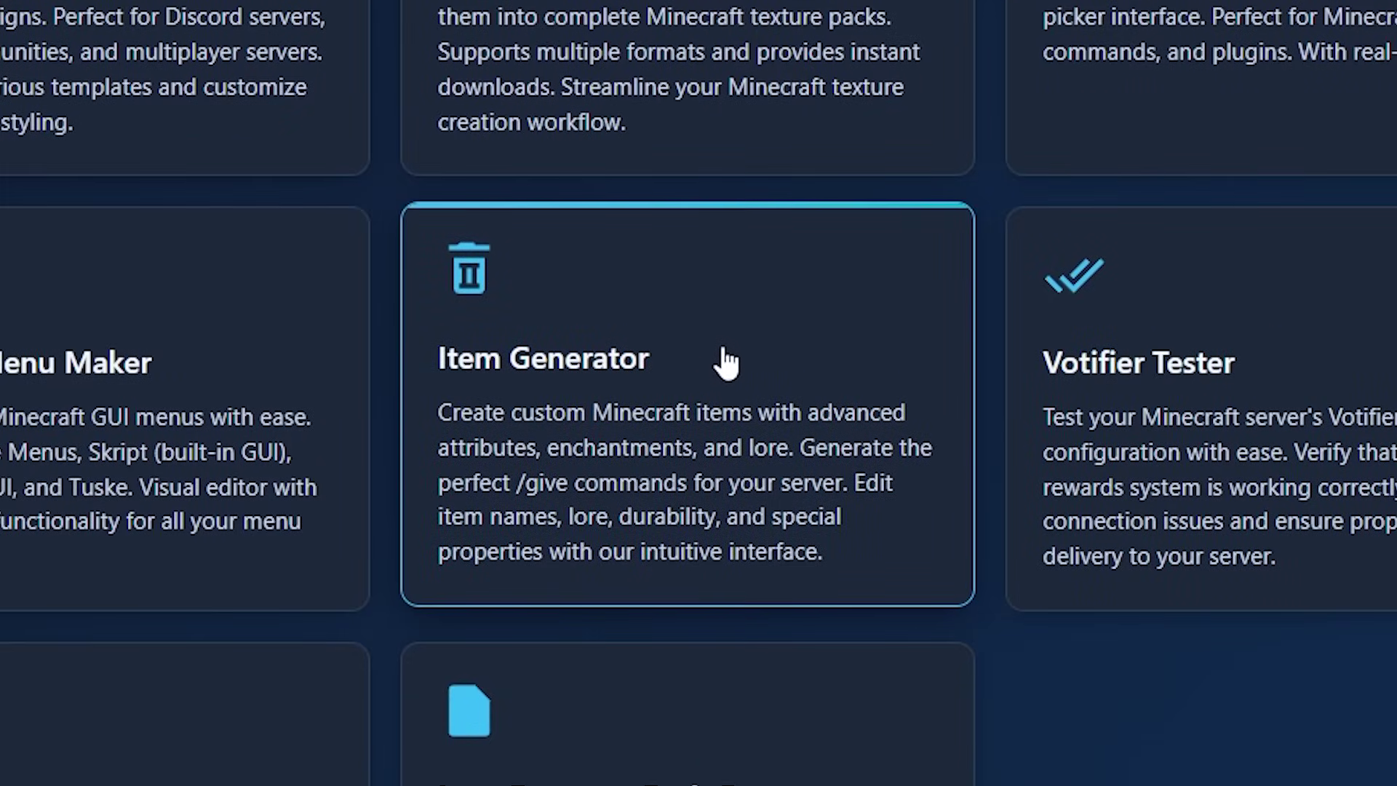
# In the Item Generator, set the diamond sword's Unbreakable option to Yes.
pyautogui.click(766, 291)
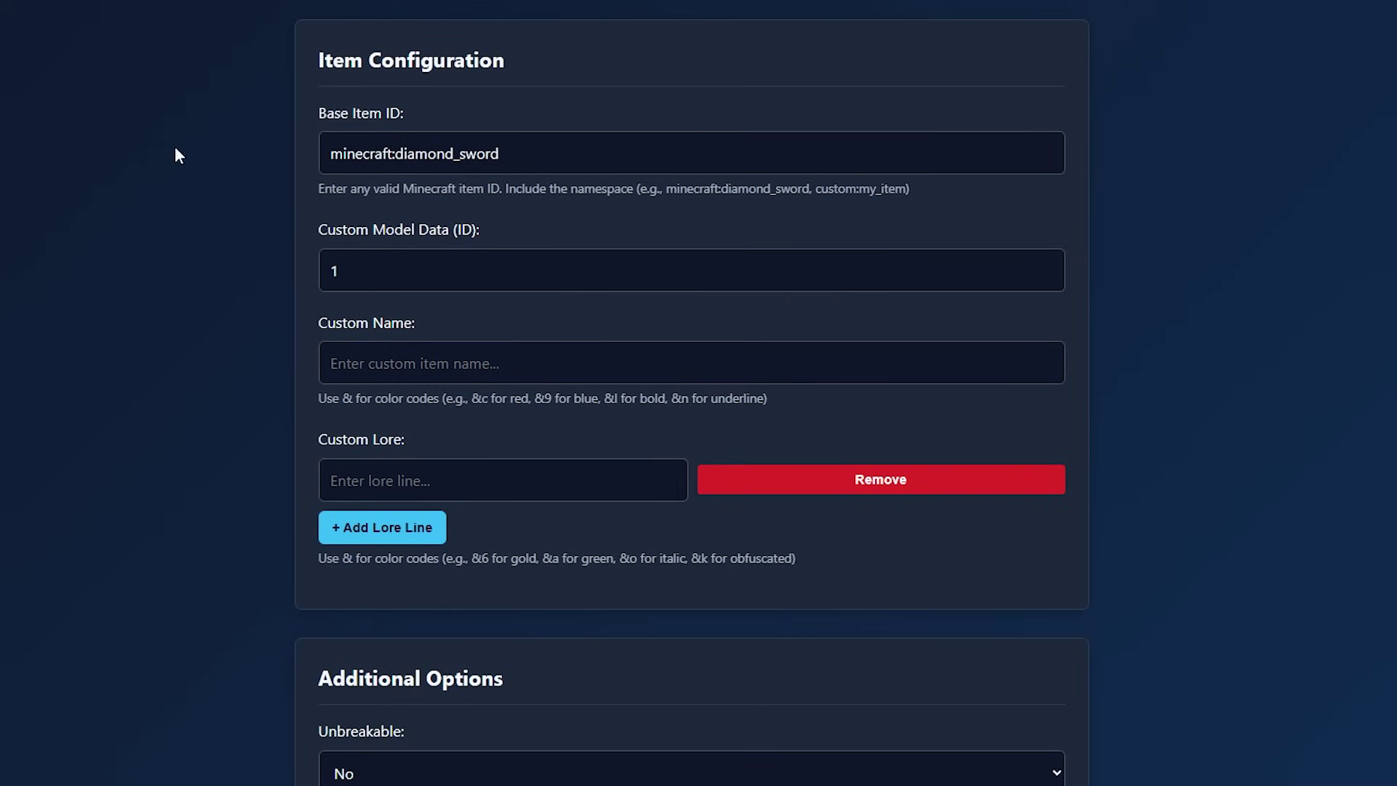
pyautogui.click(630, 169)
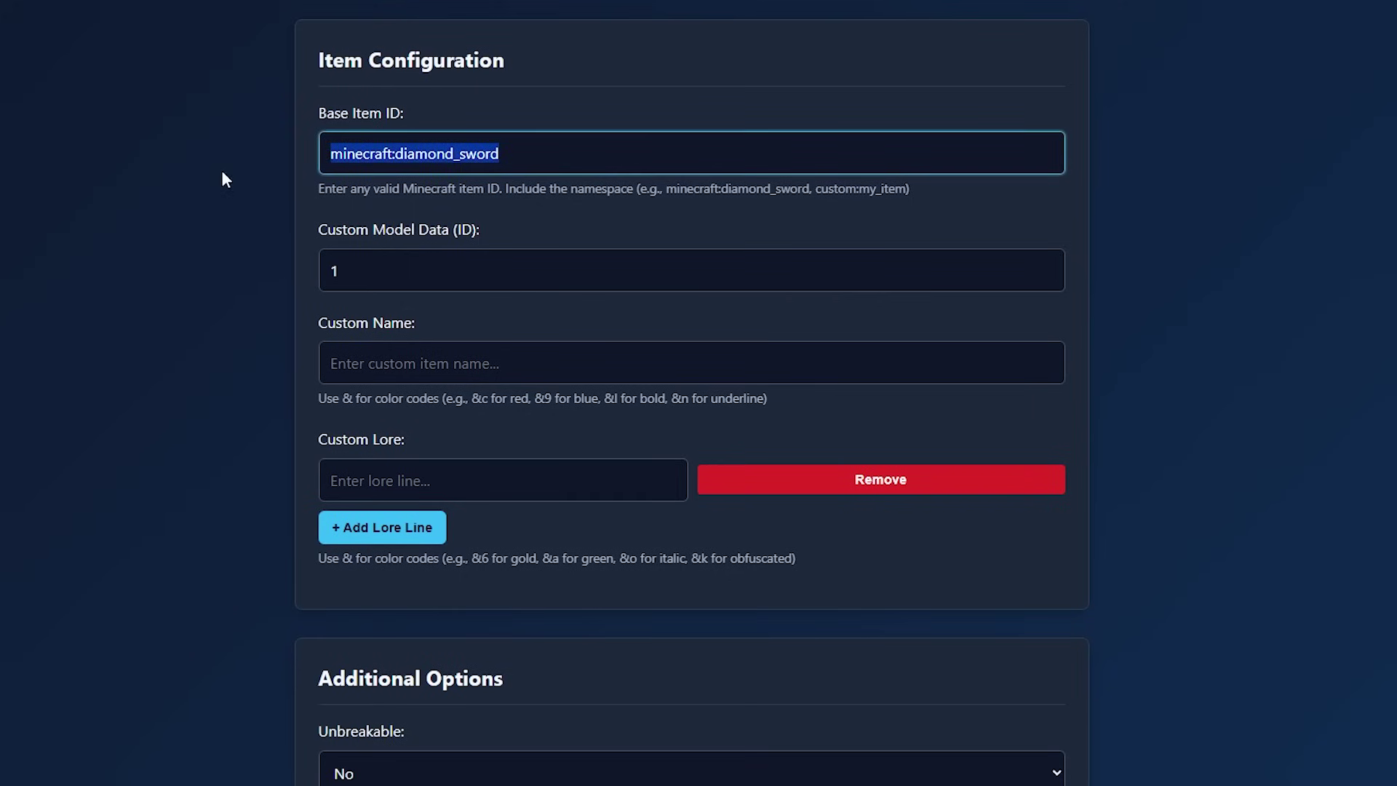
pyautogui.click(623, 166)
pyautogui.click(558, 256)
pyautogui.moveTo(514, 262); pyautogui.dragTo(215, 270)
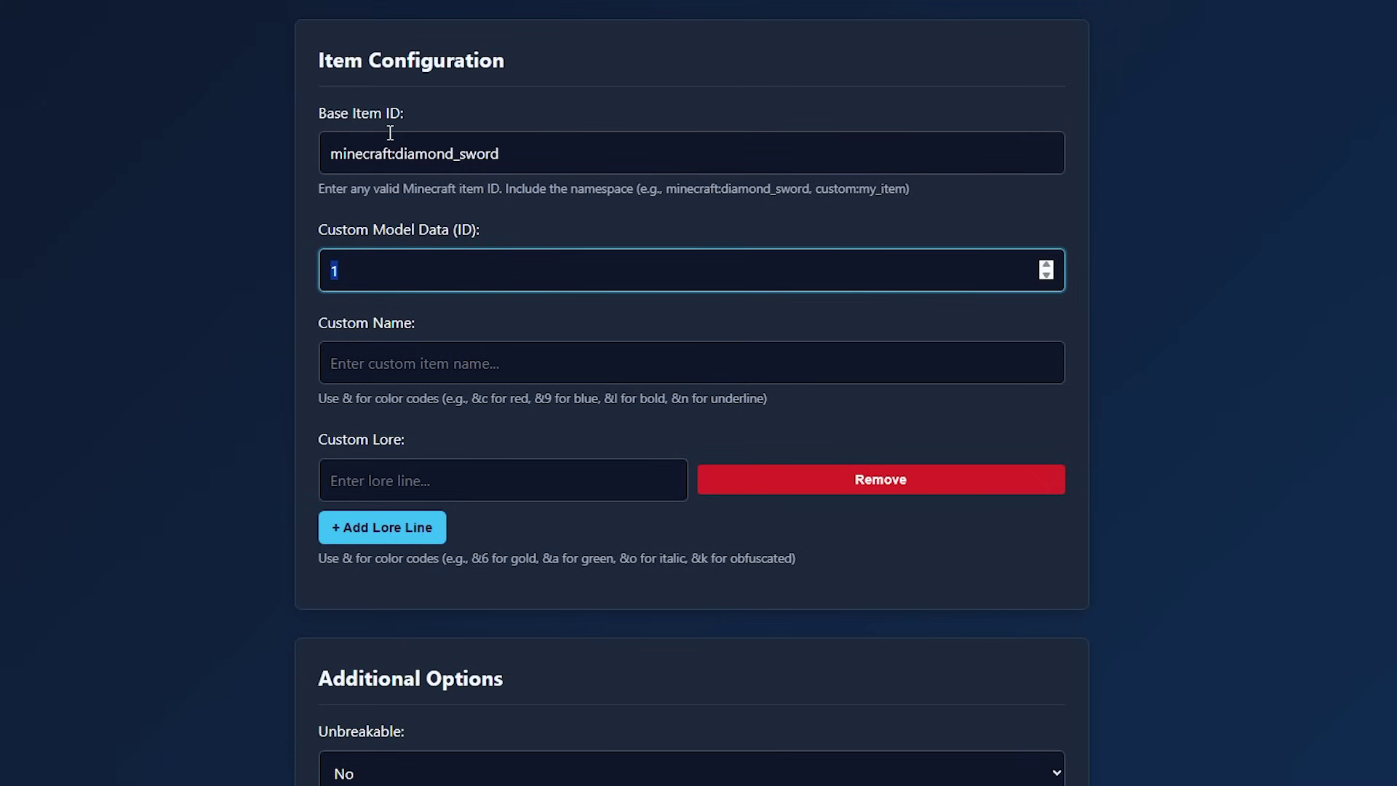
pyautogui.press('Tab')
pyautogui.press('Tab')
pyautogui.press('Tab')
pyautogui.press('Tab')
pyautogui.press('Tab')
pyautogui.press('Tab')
pyautogui.click(390, 493)
pyautogui.click(393, 557)
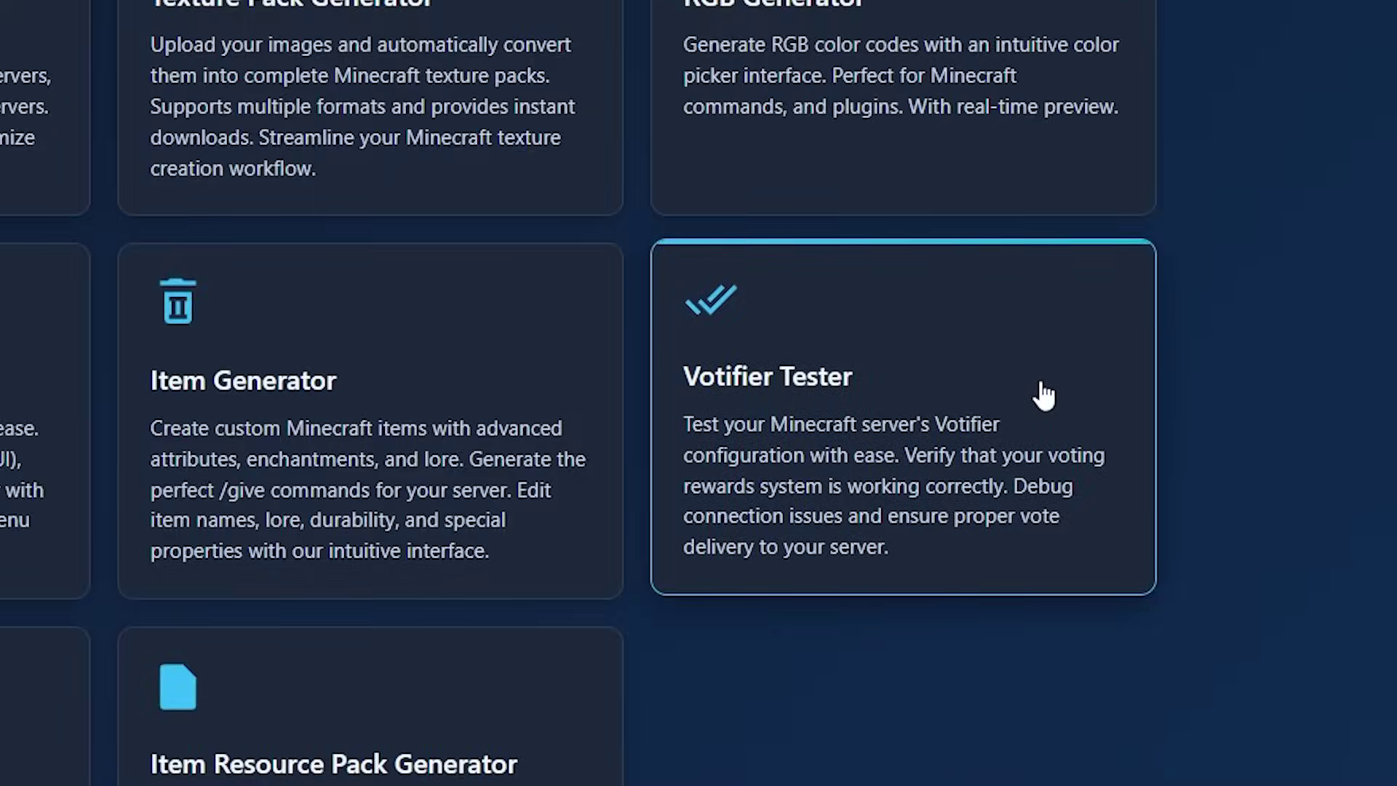
# View the Votifier Tester, then enlarge the Circle Generator radius from 5 to 22.
pyautogui.click(1040, 394)
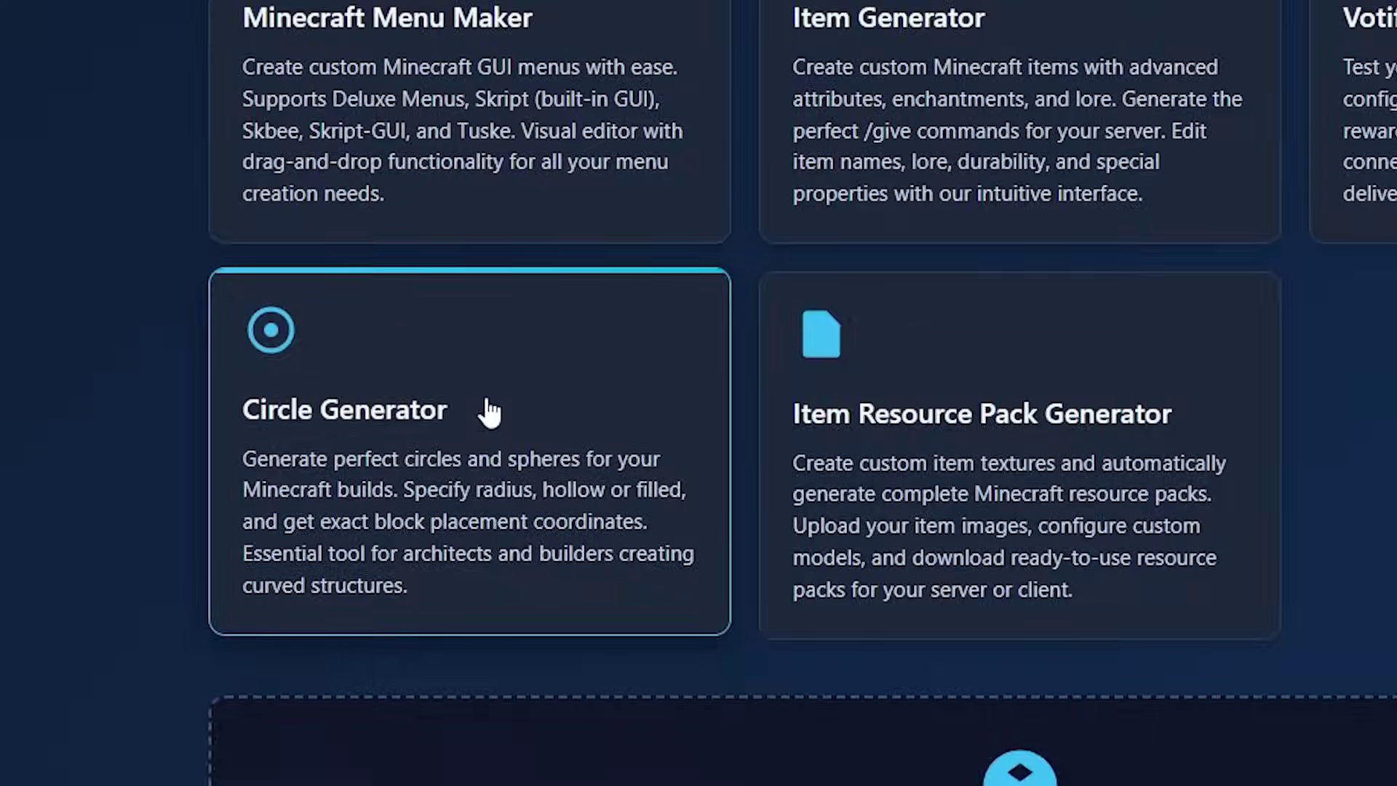
pyautogui.click(483, 389)
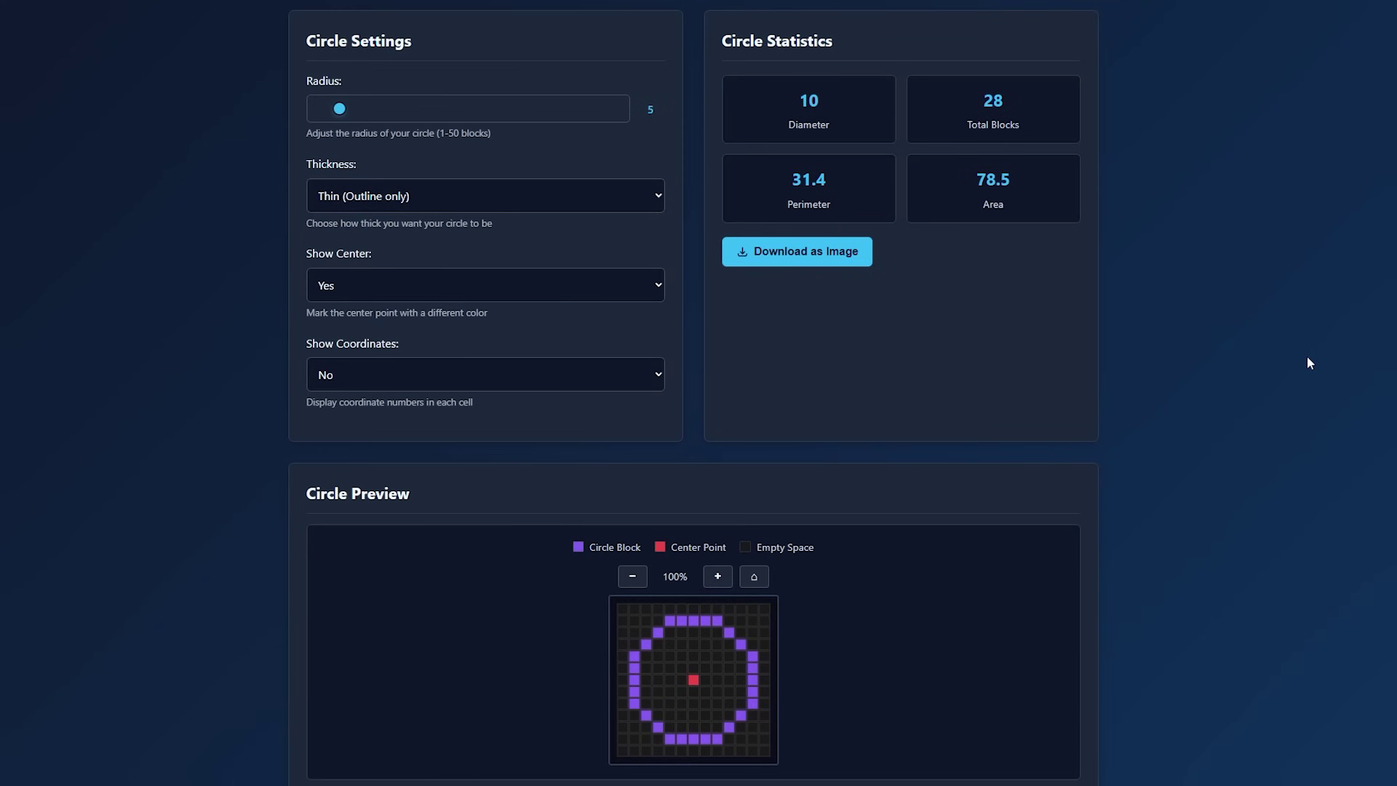
pyautogui.moveTo(339, 108); pyautogui.dragTo(383, 134)
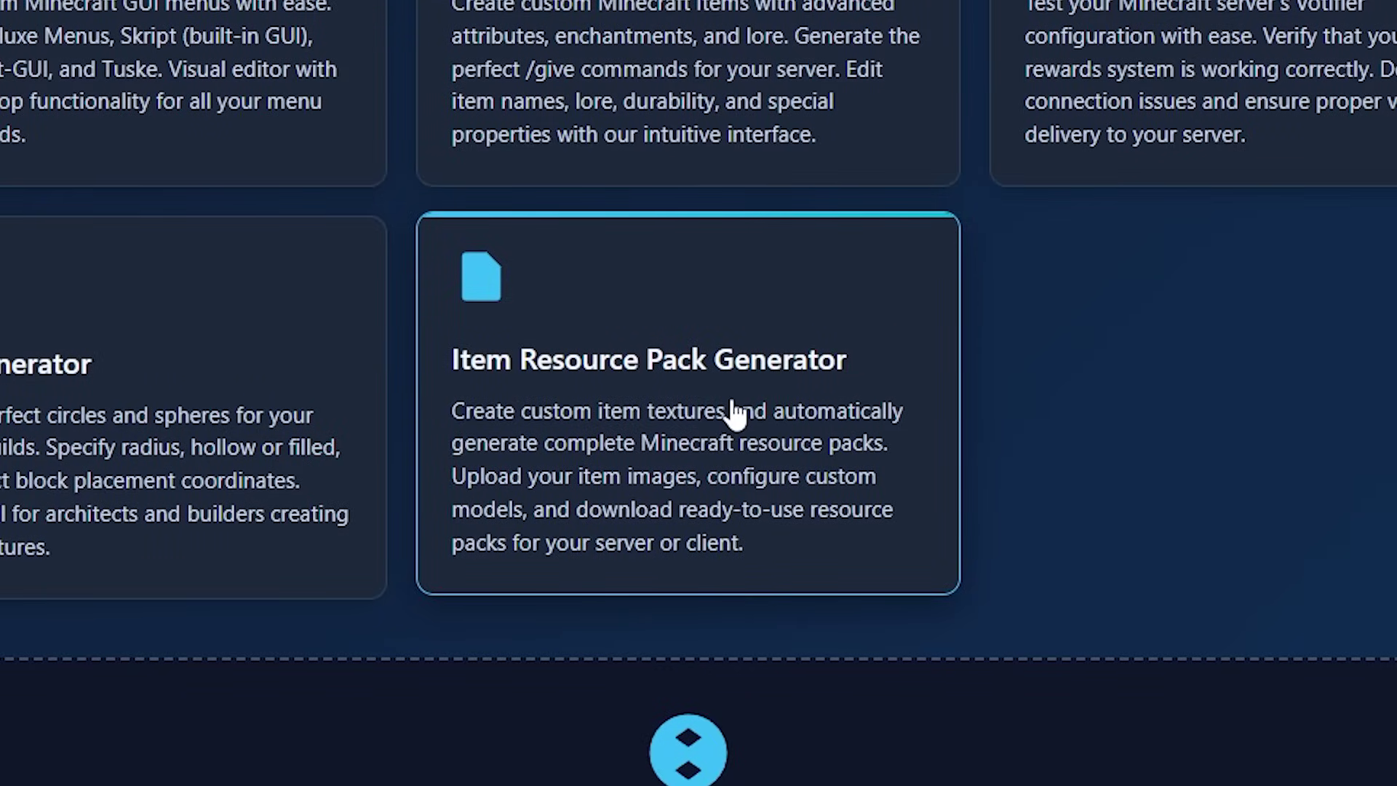
# Visit the Item Resource Pack Generator, then highlight the More Tools Coming Soon heading.
pyautogui.click(699, 343)
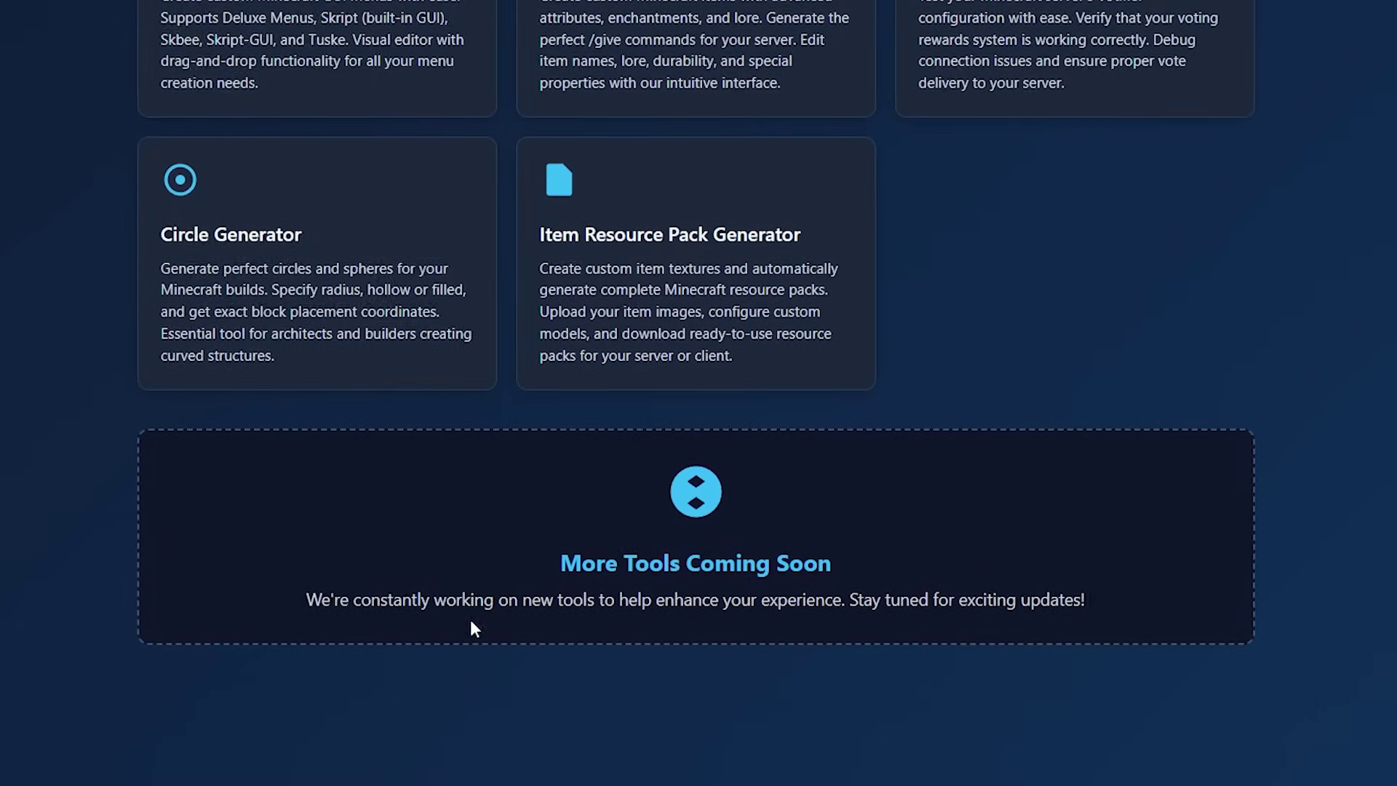
pyautogui.moveTo(561, 564); pyautogui.dragTo(1094, 577)
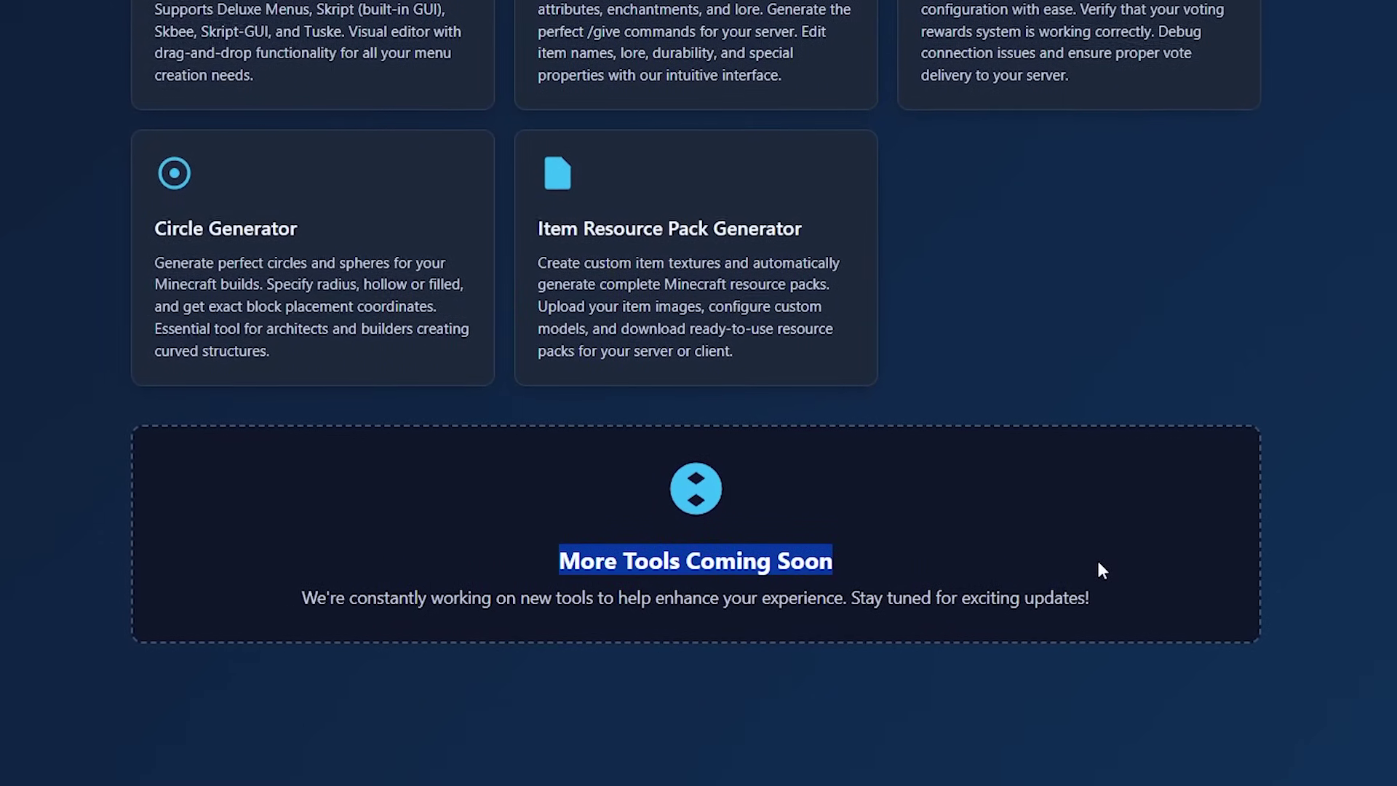
pyautogui.click(1117, 531)
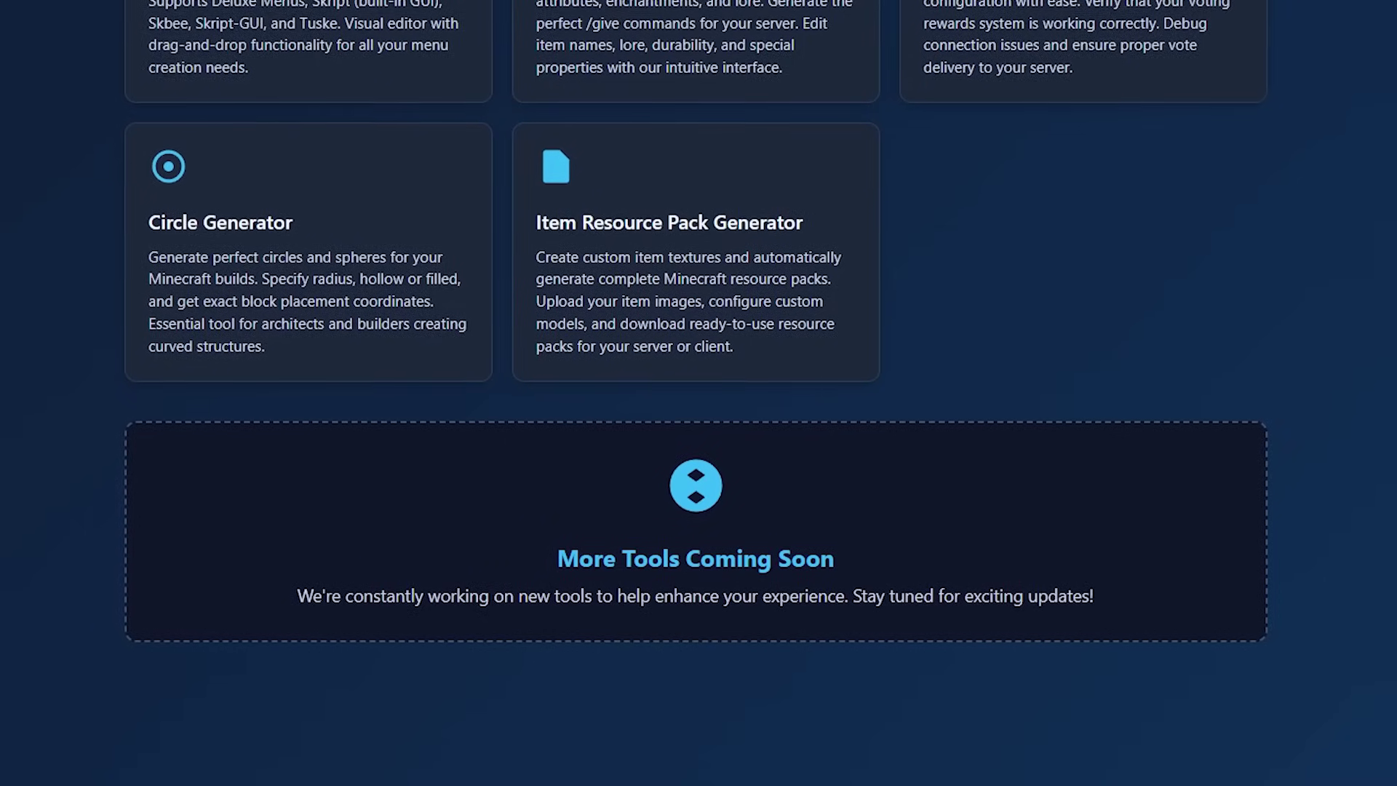